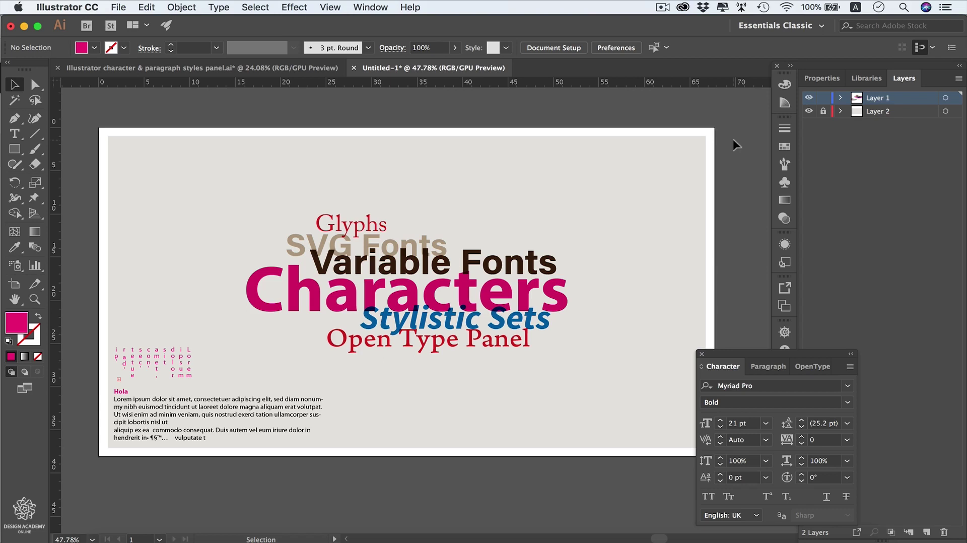
Step: Select the large "Characters" text and browse the available fonts to preview them on it
left_click(347, 304)
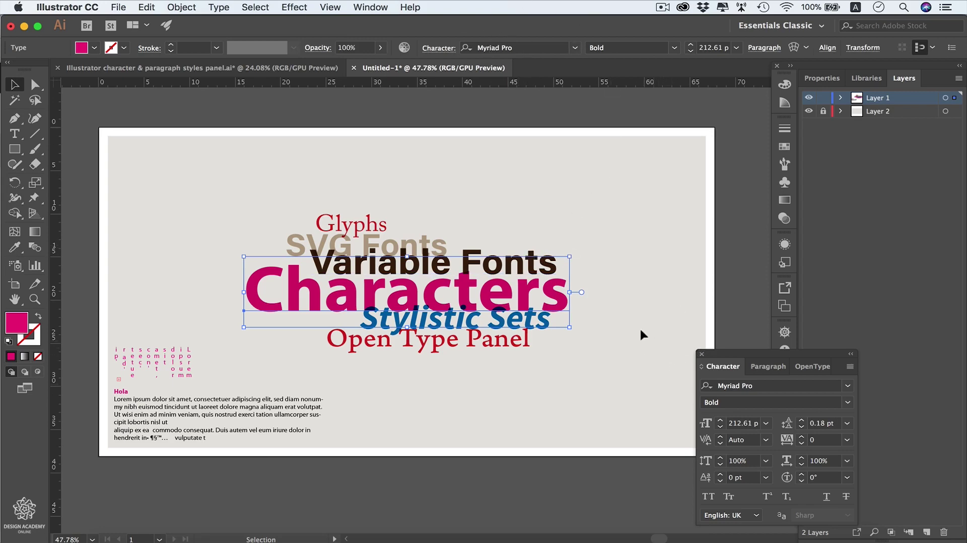
left_click(575, 48)
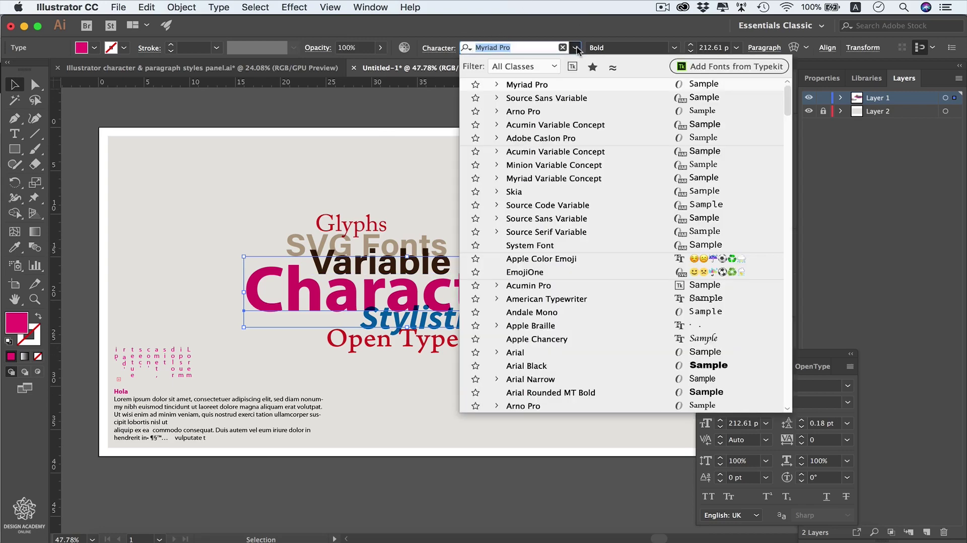
left_click_drag(788, 99, 786, 266)
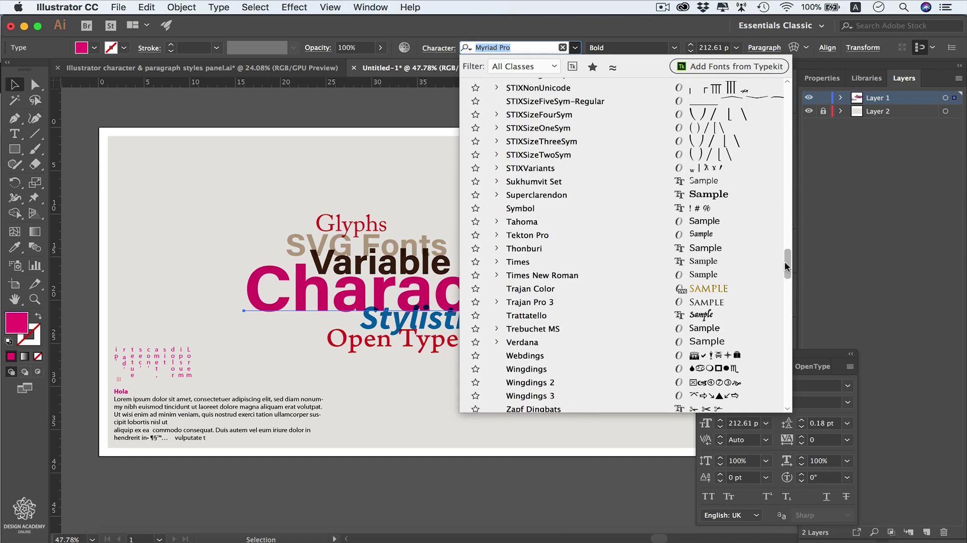
scroll(786, 267, "down", 2)
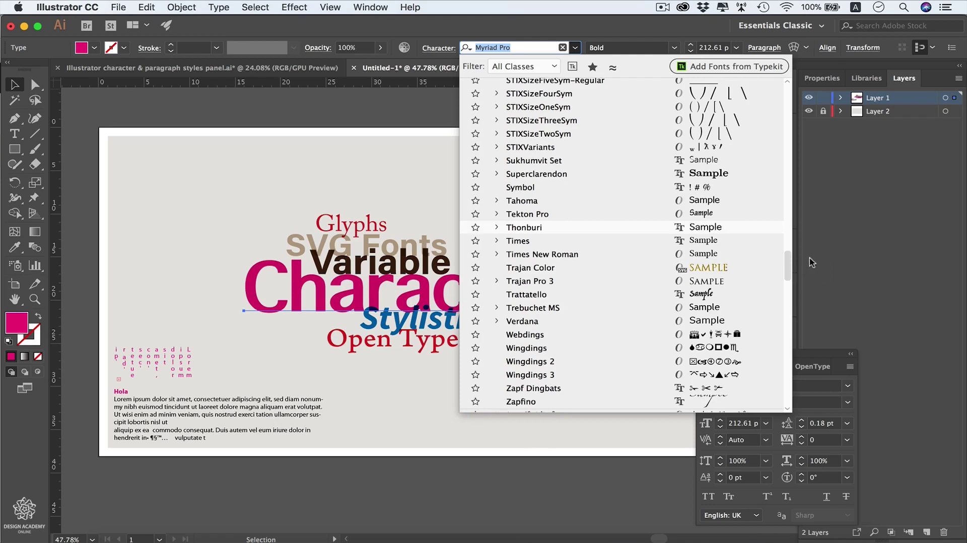
scroll(795, 259, "up", 1)
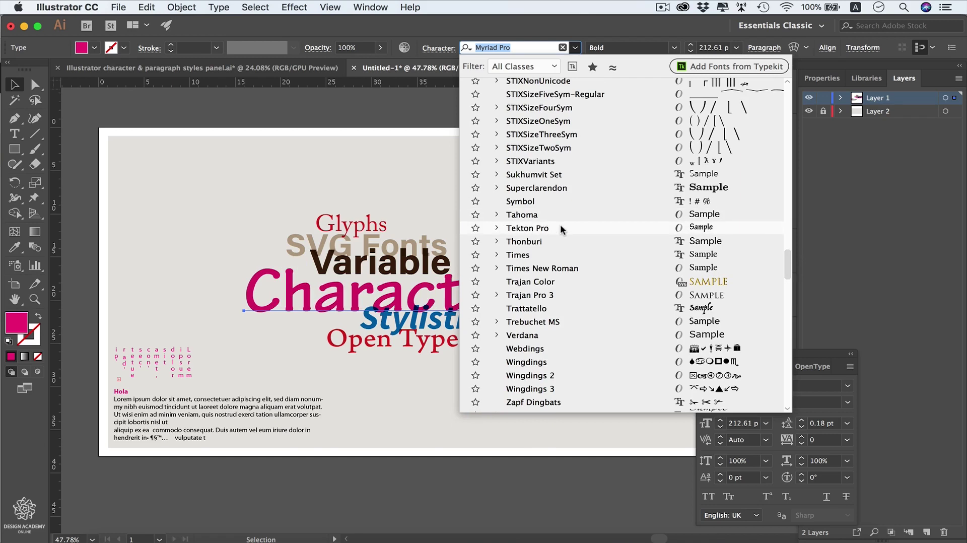
Step: Mark Tekton Pro, Verdana and Times as favorite fonts and filter the font list to favorites only
left_click(476, 230)
left_click(476, 335)
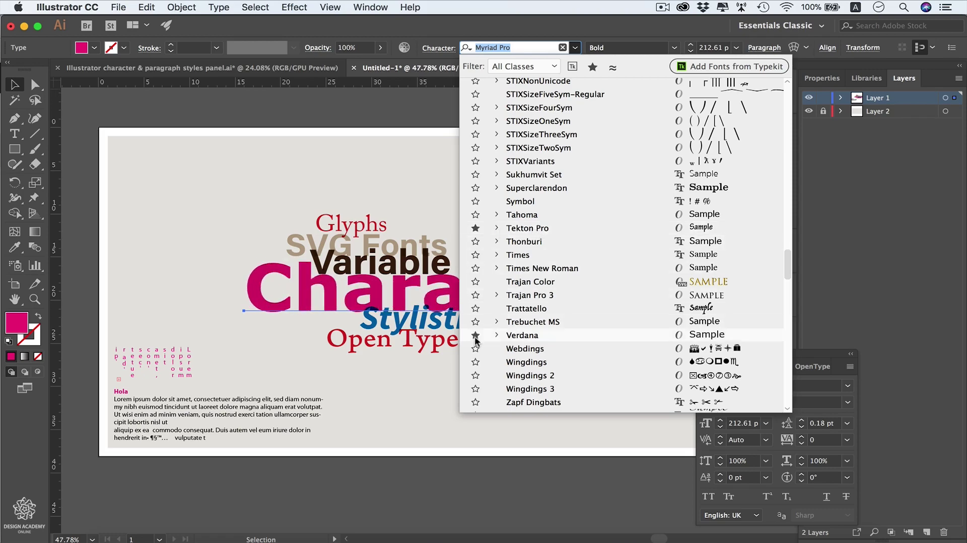
left_click(476, 255)
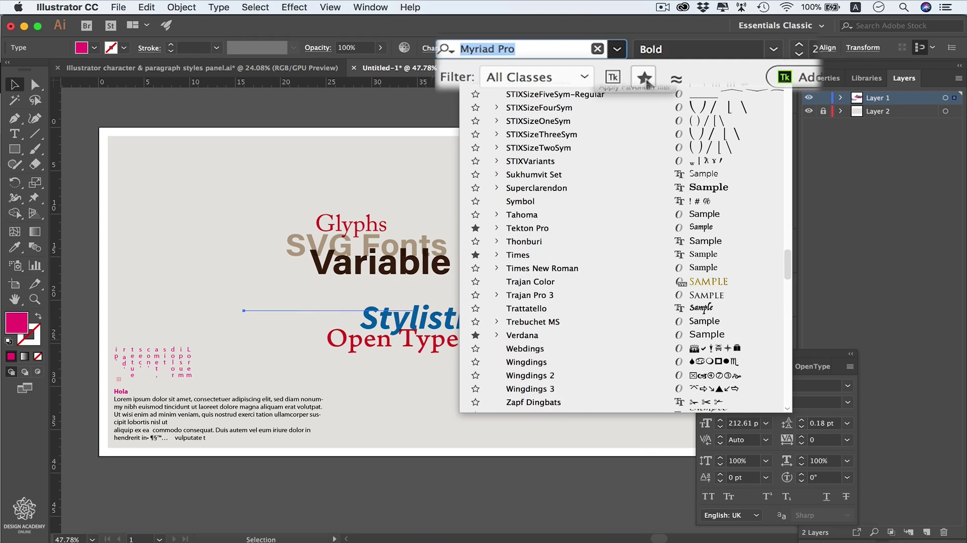
left_click(592, 67)
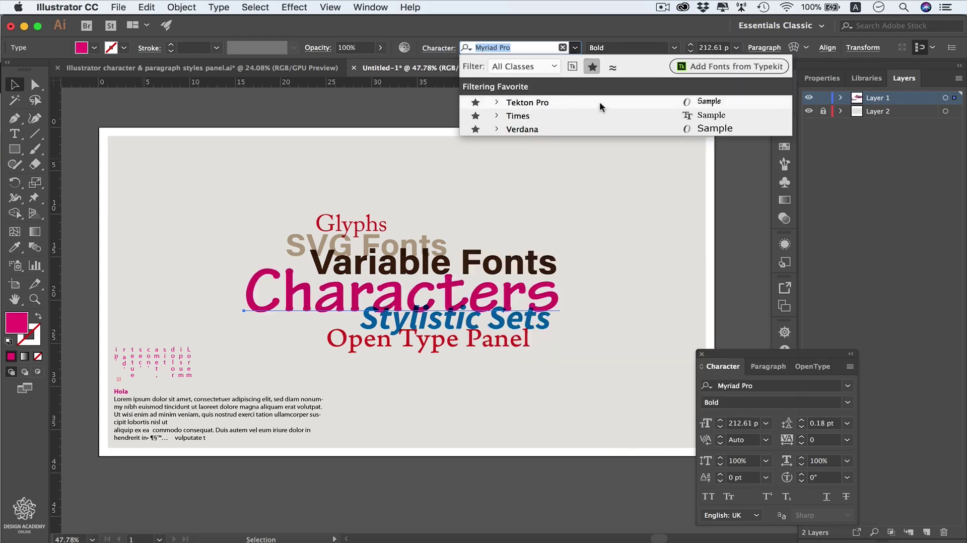
Step: Remove Times, Verdana and Tekton Pro from the favorite fonts and clear the favorites filter
left_click(475, 115)
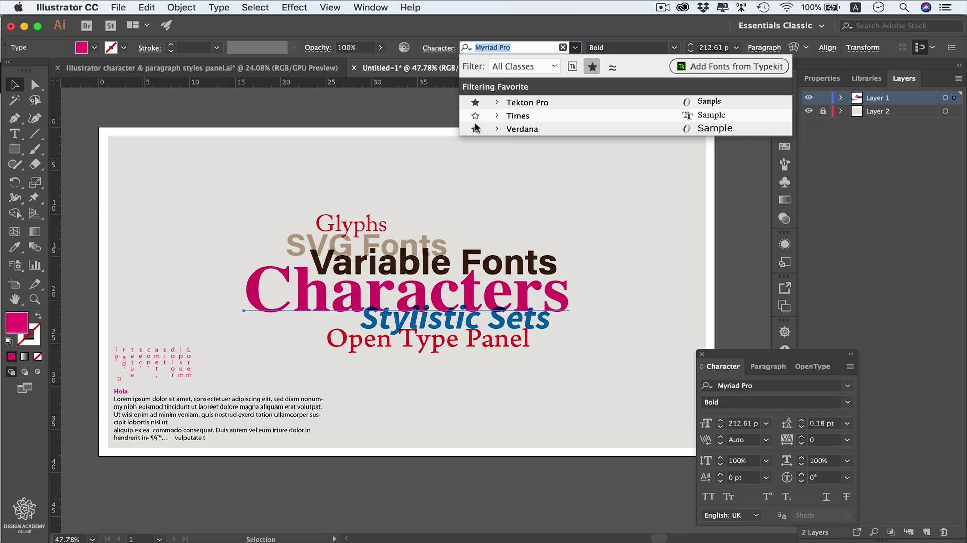
left_click(475, 129)
left_click(475, 103)
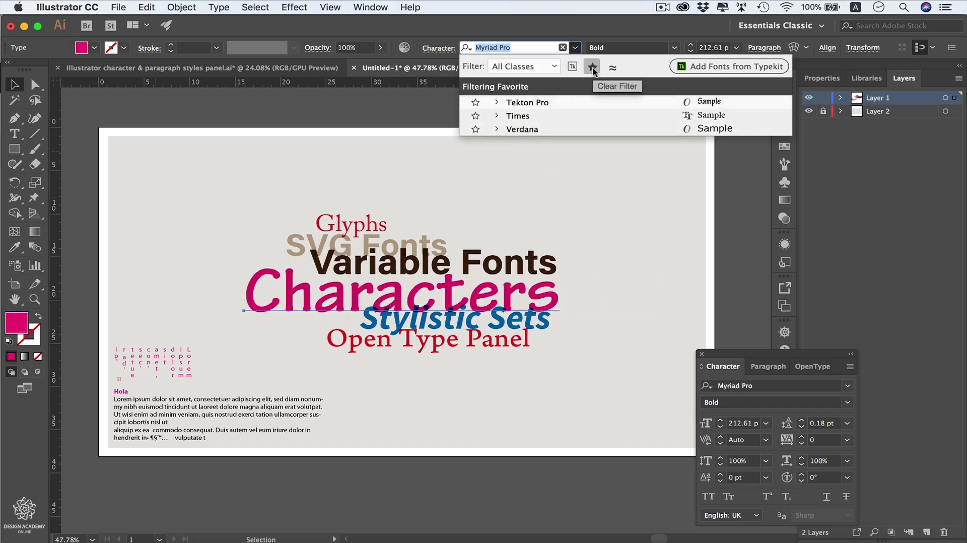
left_click(592, 67)
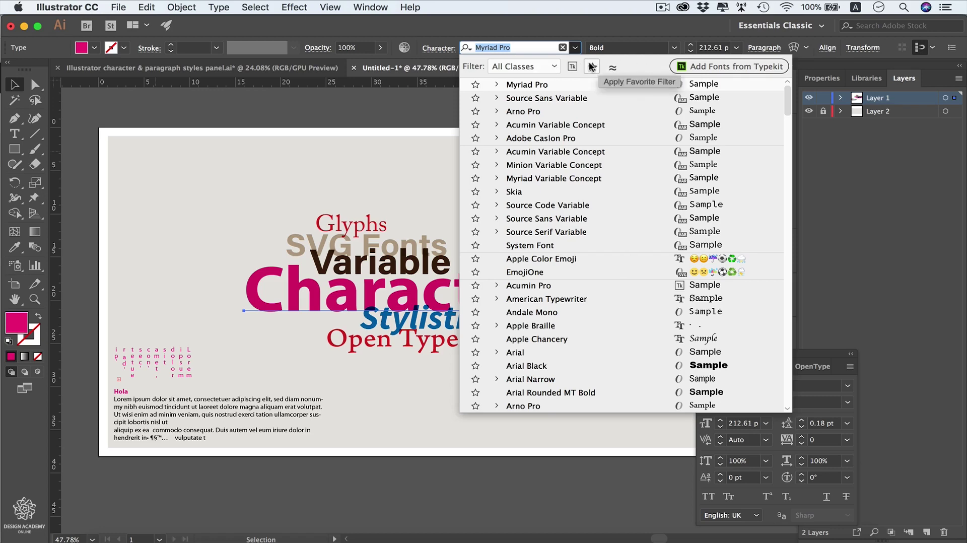
Step: Filter the font list by class in turn, previewing Sans Serif, Handwritten, Slab Serif, Monospace and Serif fonts on the "Characters" text
left_click(555, 67)
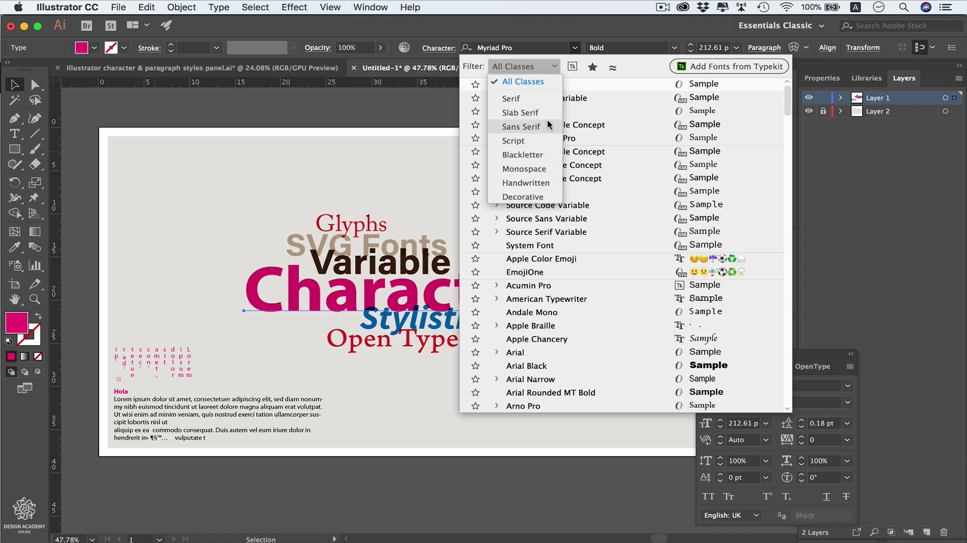
left_click(541, 127)
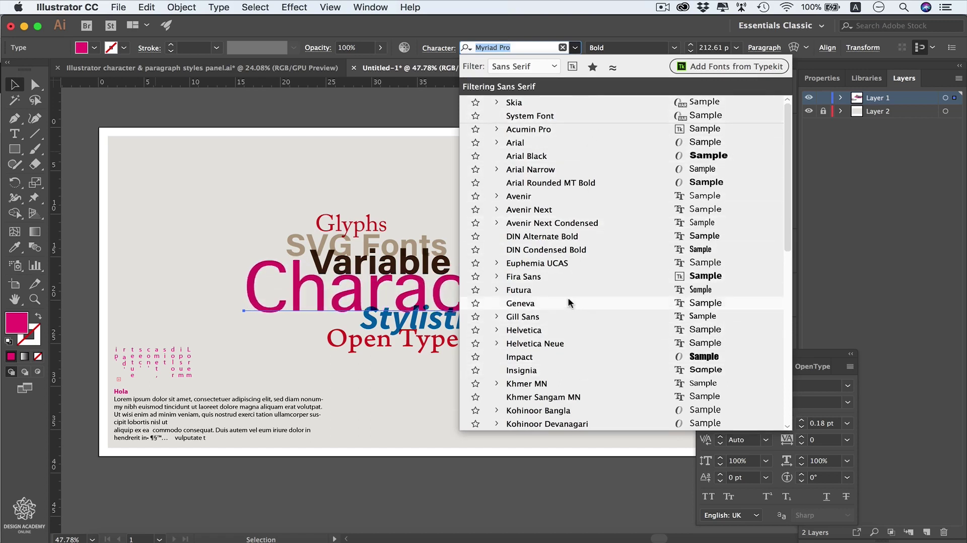
left_click(554, 67)
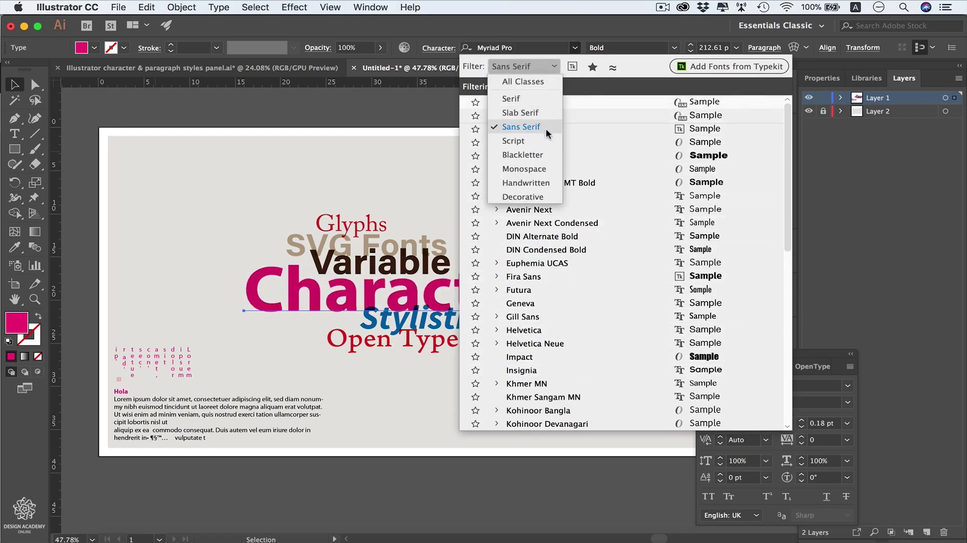
left_click(545, 183)
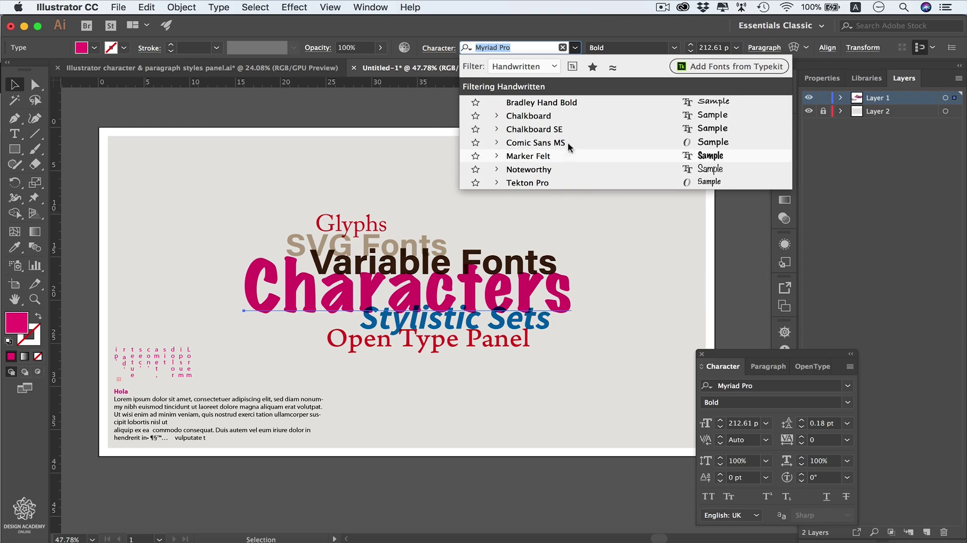
left_click(554, 66)
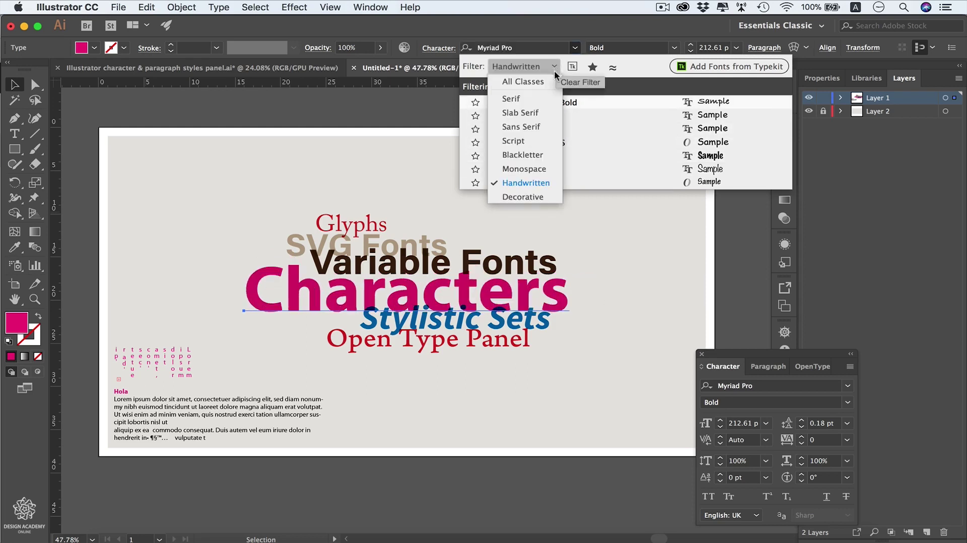
left_click(540, 113)
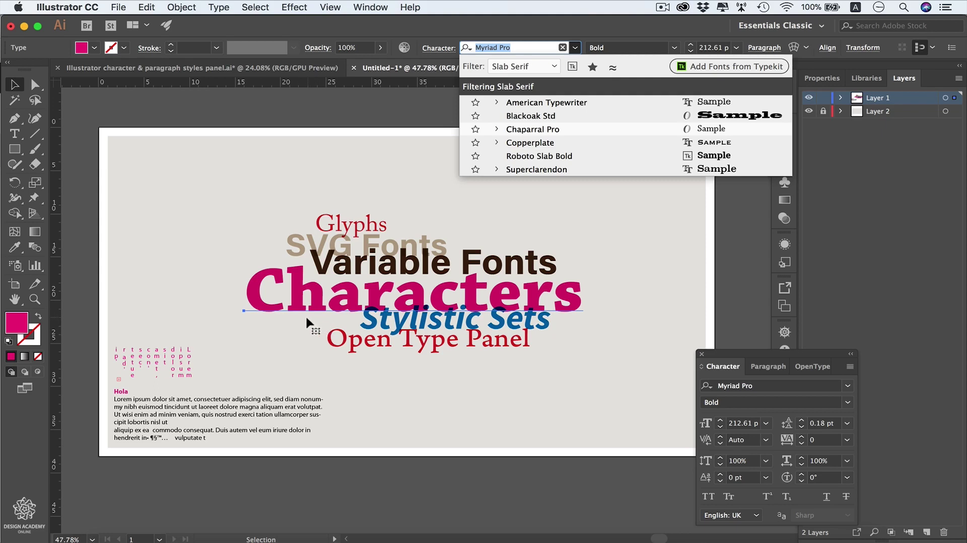
left_click(553, 67)
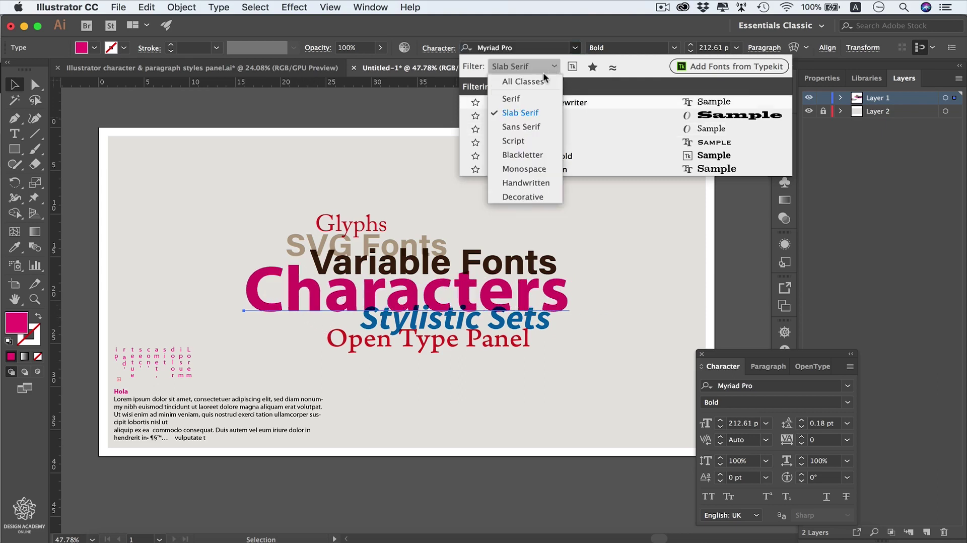
left_click(532, 171)
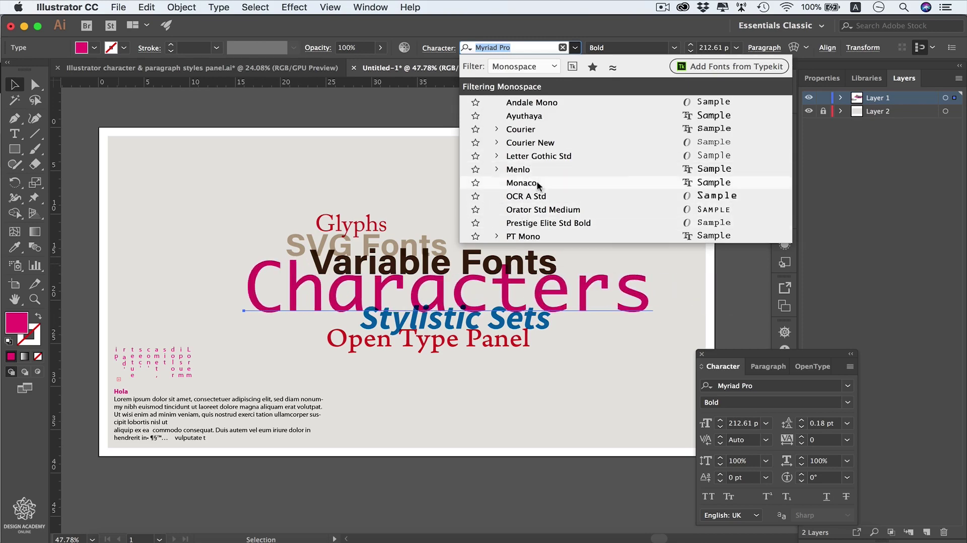
left_click(553, 66)
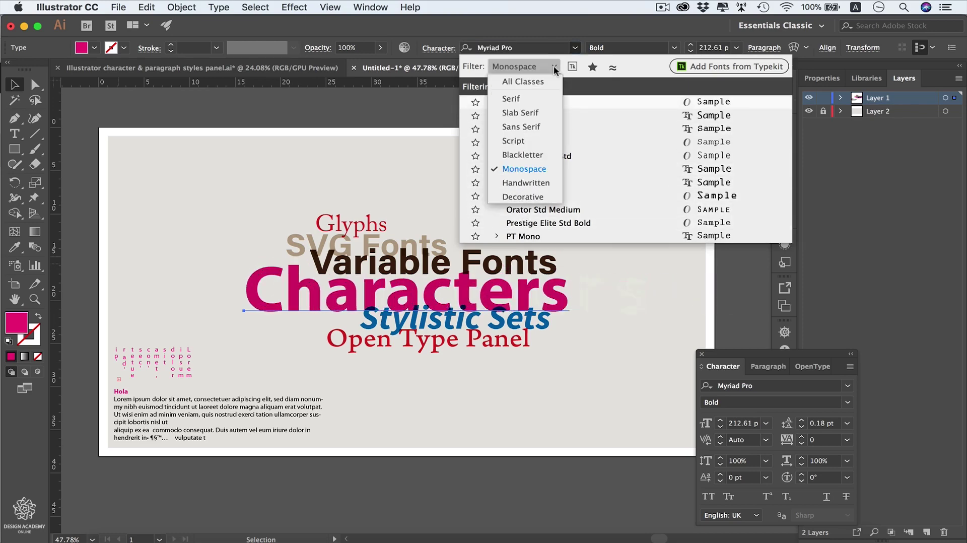
left_click(537, 99)
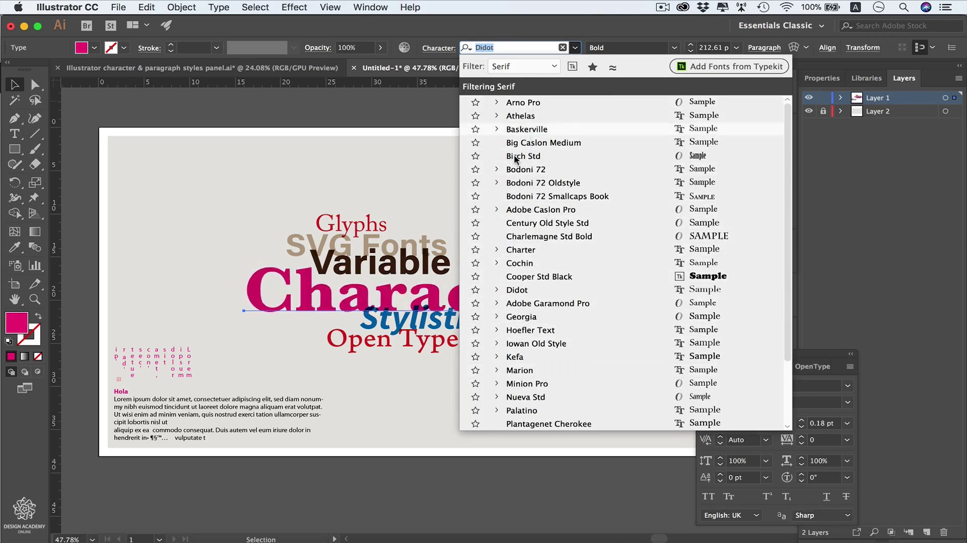
Step: Reset the font filter to All Classes and apply the Geneva font to the "Characters" text
left_click(551, 67)
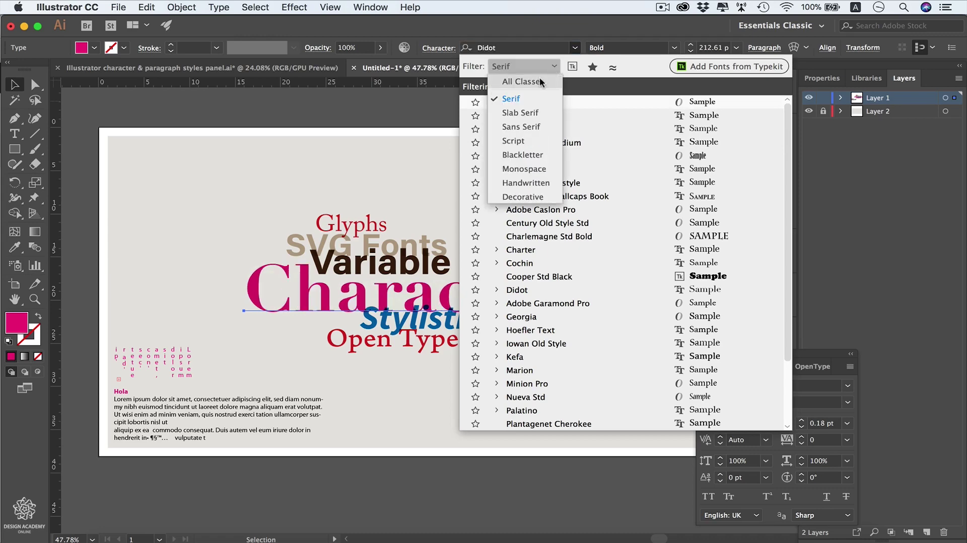
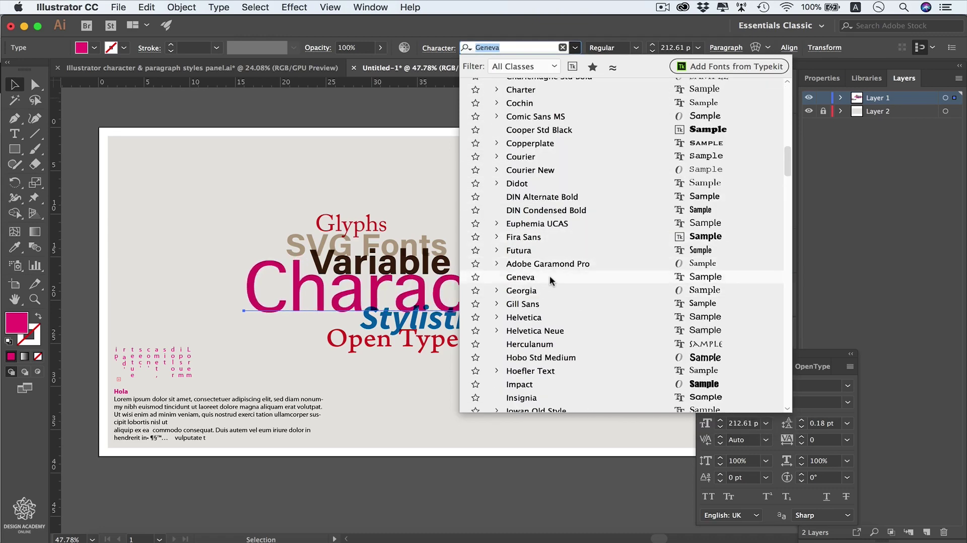
left_click(551, 277)
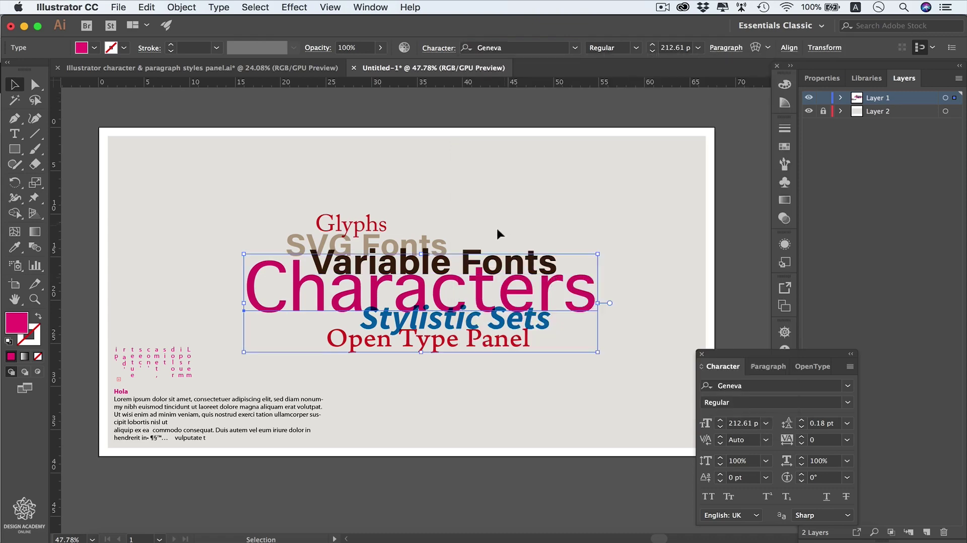
Step: Filter the font list to fonts similar to Geneva, preview them on the "Characters" text and clear the filter
left_click(575, 47)
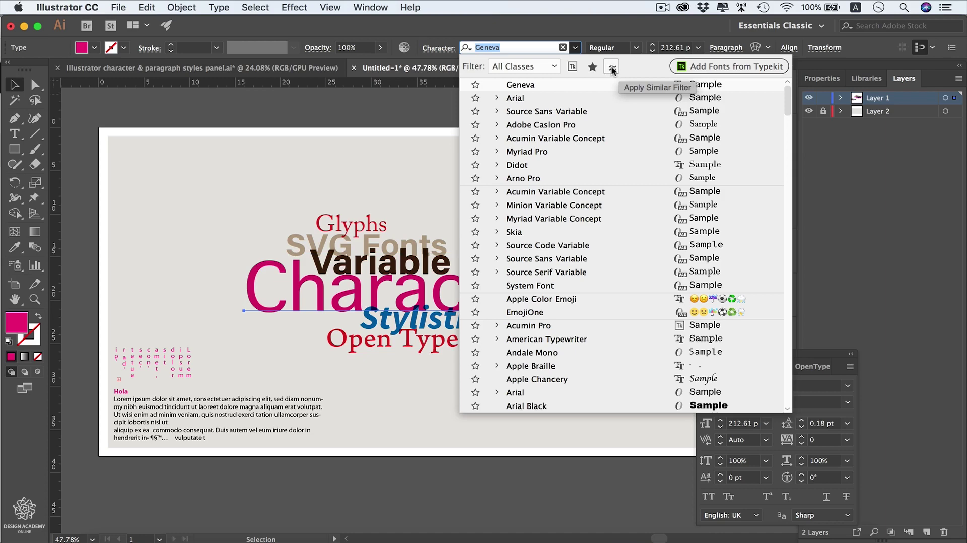
left_click(612, 68)
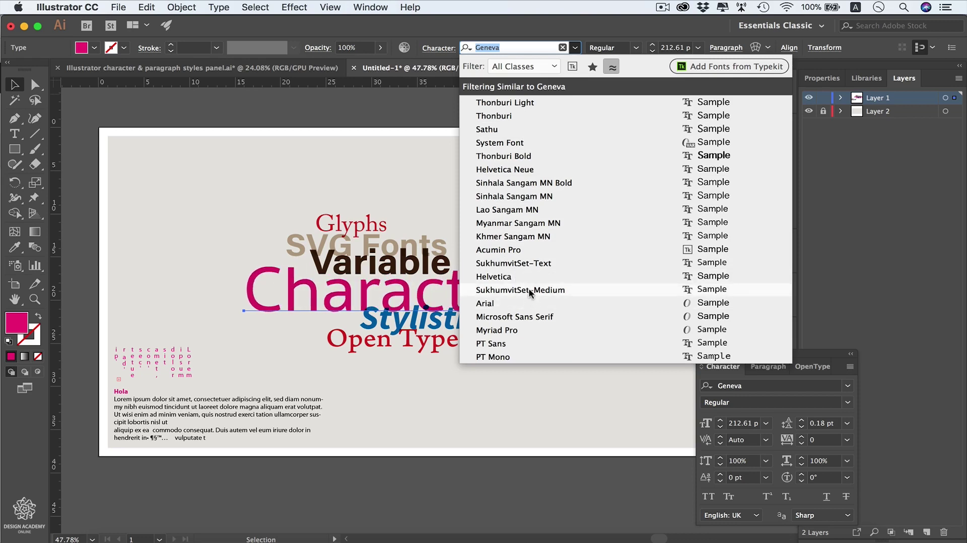
left_click(612, 67)
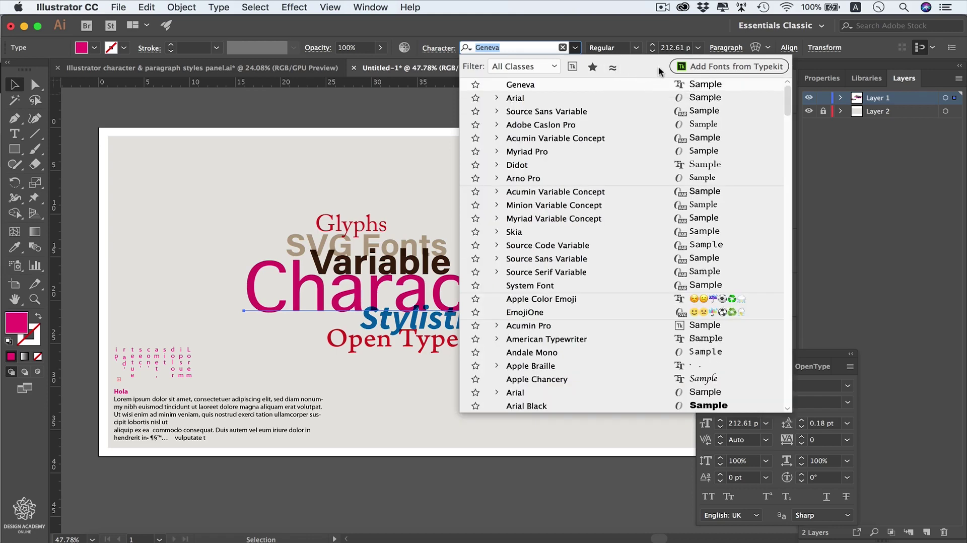
Step: Open Adobe Typekit in the browser to add fonts, and look through its font families and its classification, recommendation and property filters
left_click(738, 68)
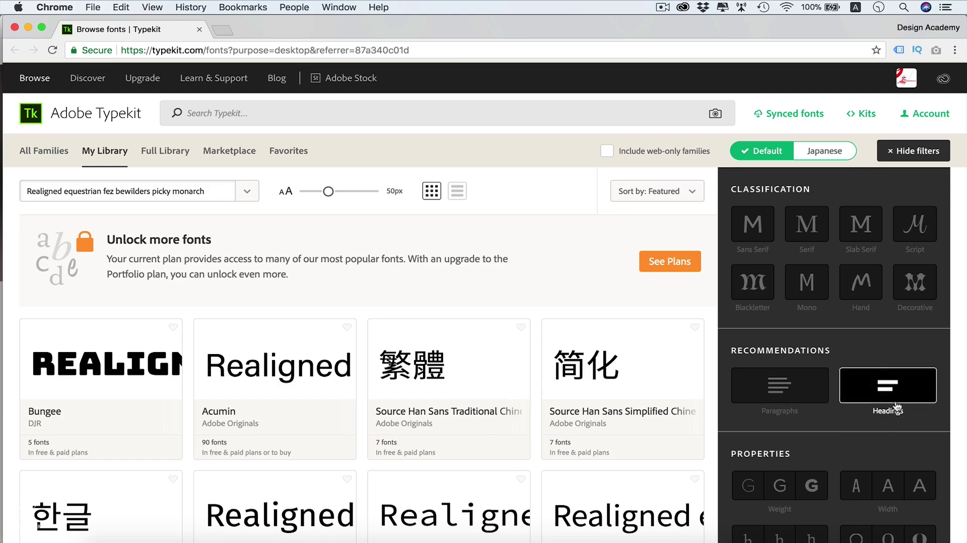
scroll(755, 433, "down", 1)
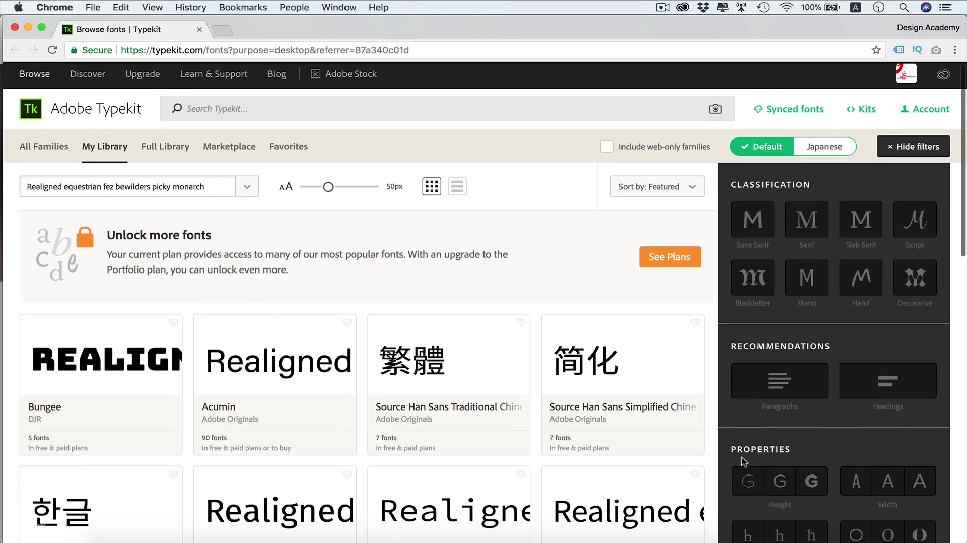
scroll(711, 443, "down", 5)
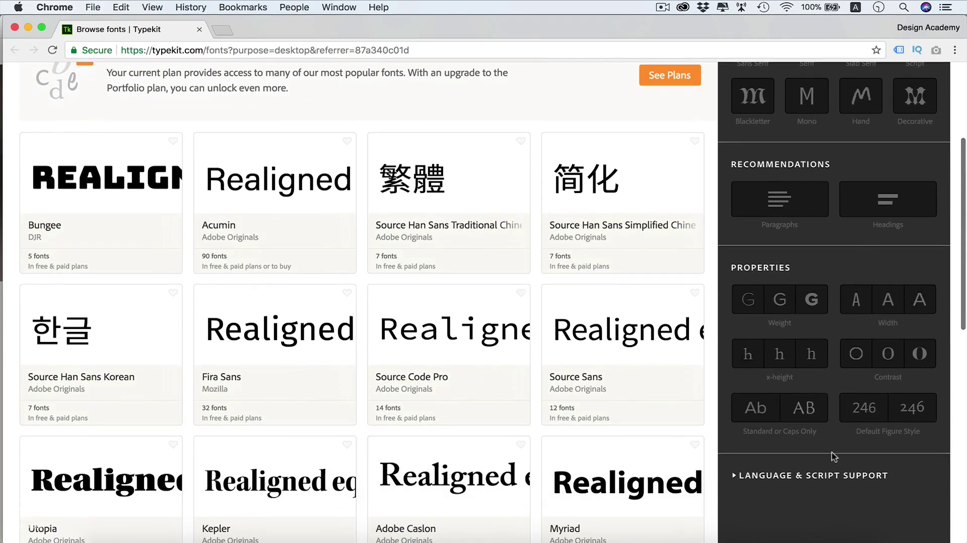
scroll(816, 416, "down", 2)
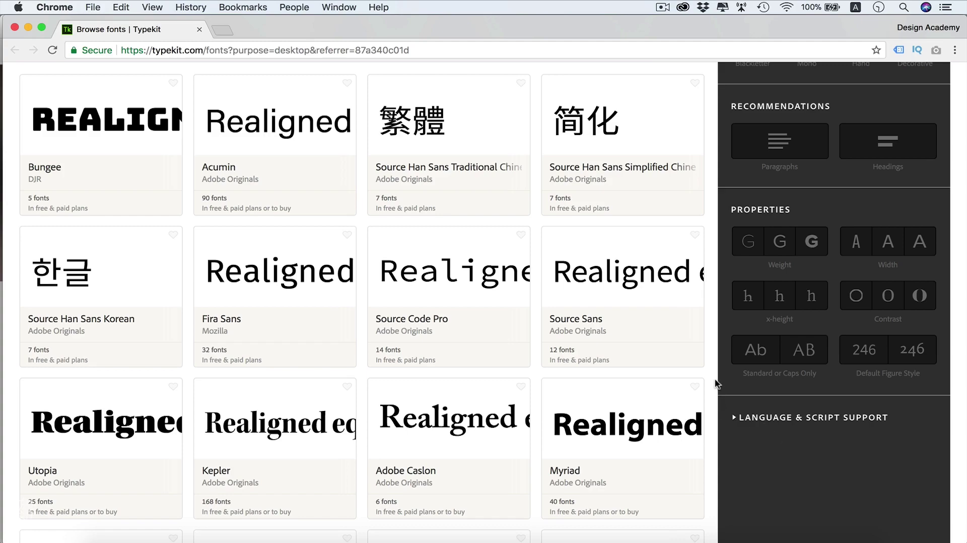
scroll(718, 378, "up", 3)
scroll(718, 378, "up", 4)
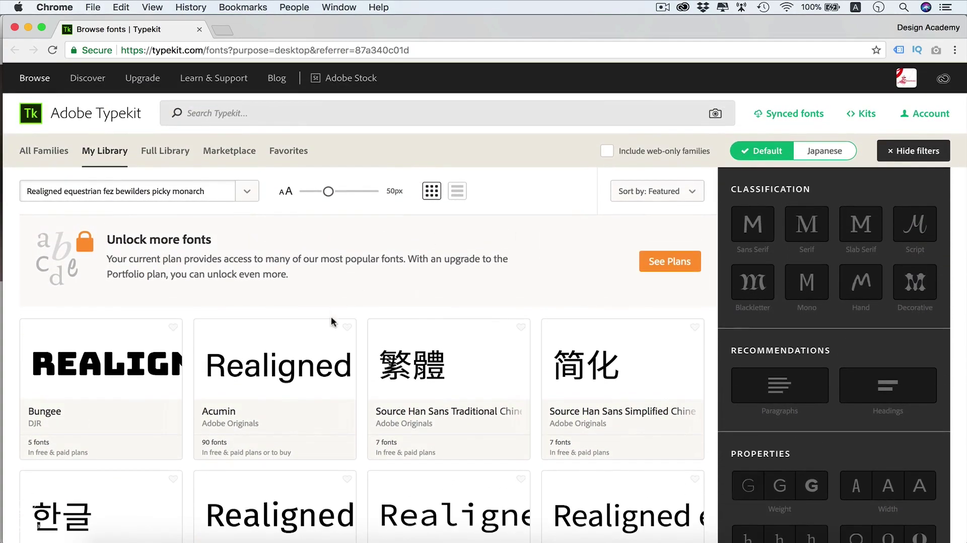
Step: Open the Acumin font family and review its individual styles and their sync options
left_click(284, 420)
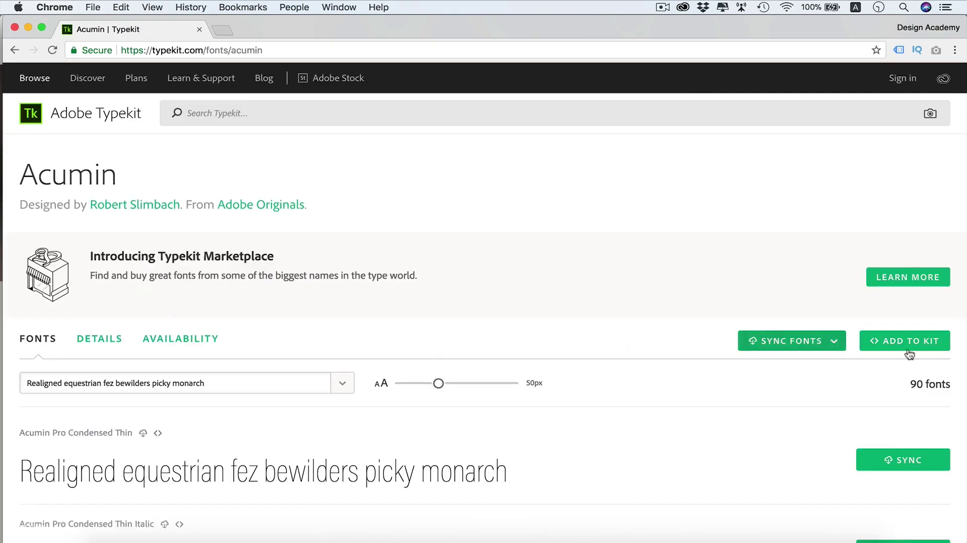
scroll(856, 429, "down", 2)
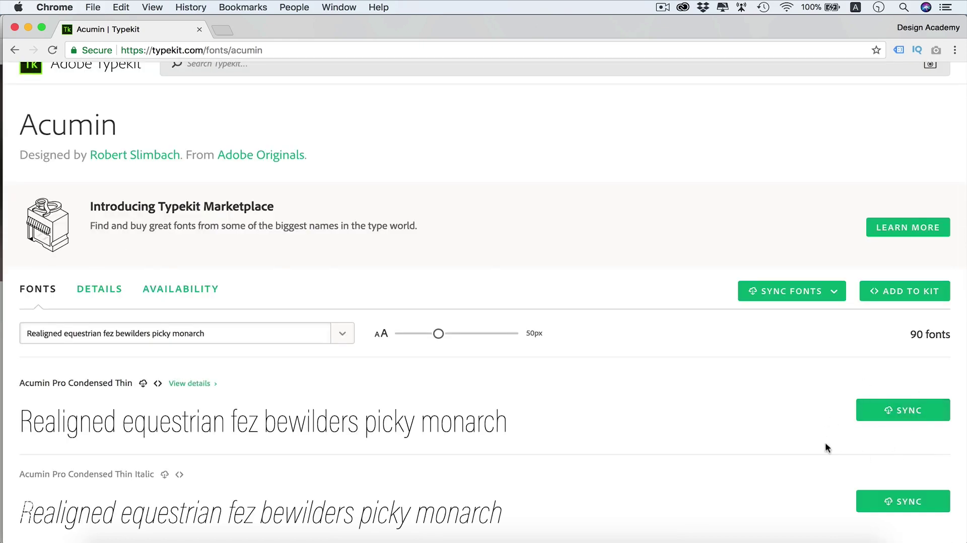
scroll(825, 442, "down", 5)
scroll(688, 315, "down", 1)
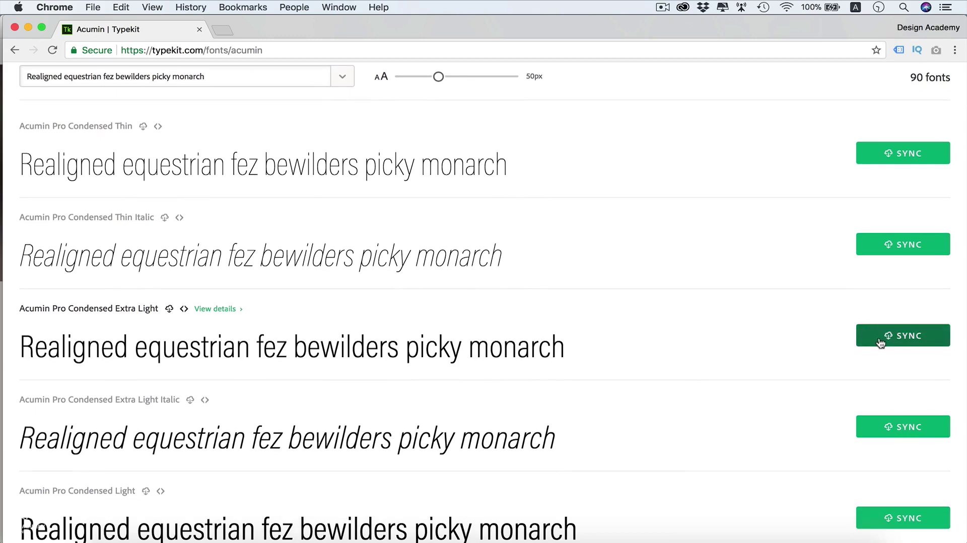
Step: Switch back to Illustrator, check which fonts come from Typekit using the filter, and apply Acumin Variable Concept to the "Characters" text
scroll(795, 446, "up", 1)
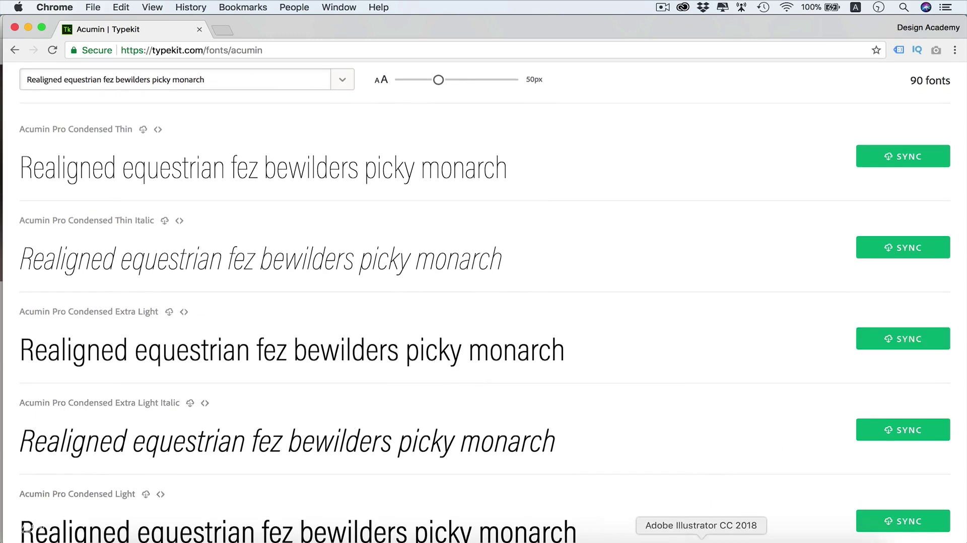
left_click(699, 533)
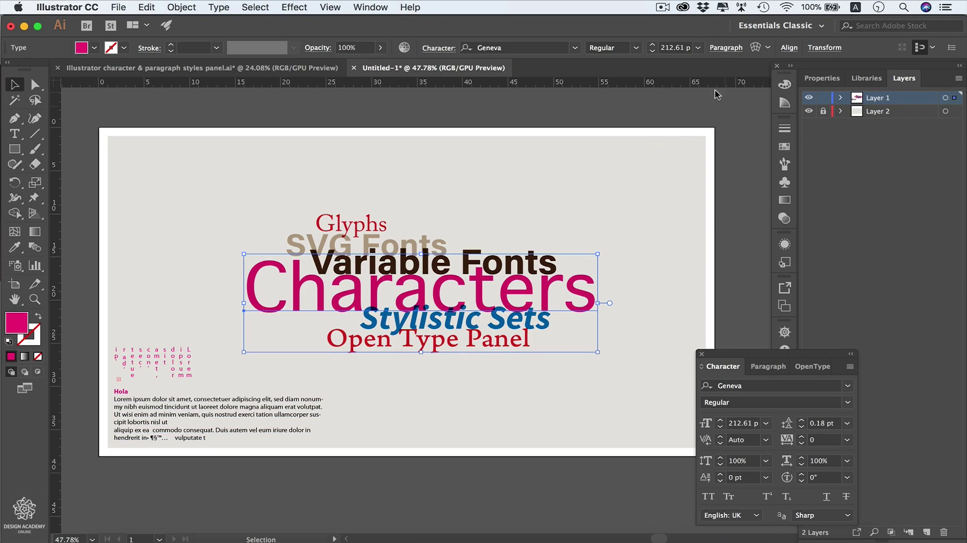
left_click(574, 47)
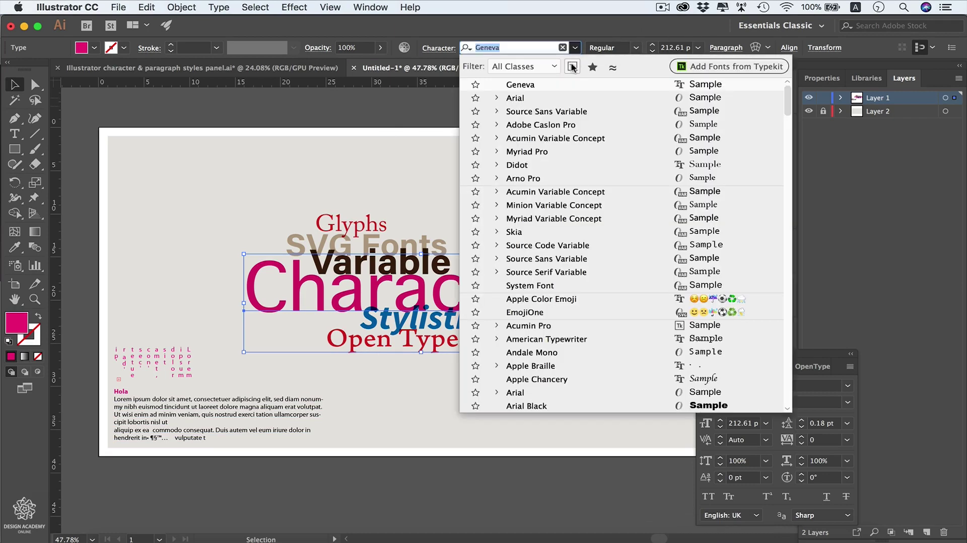
left_click(573, 67)
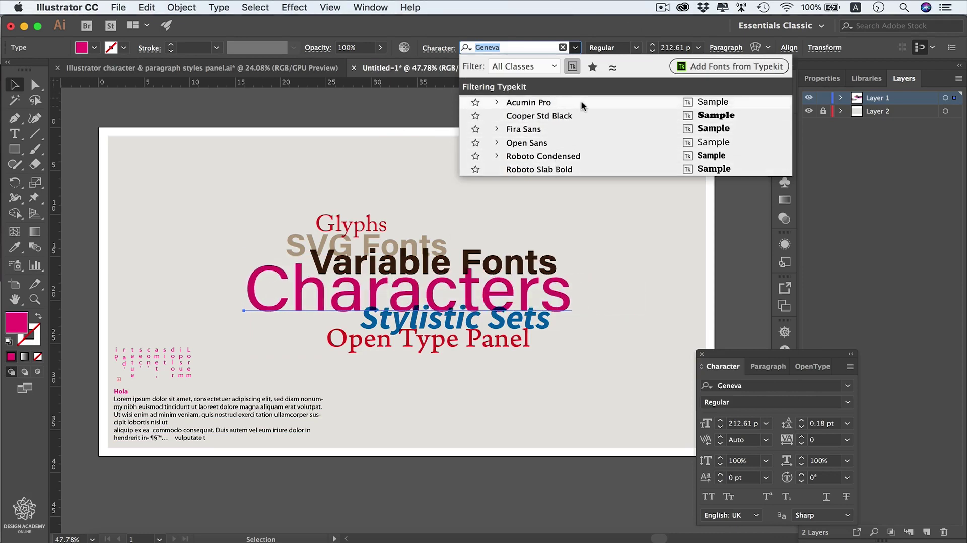
left_click(577, 64)
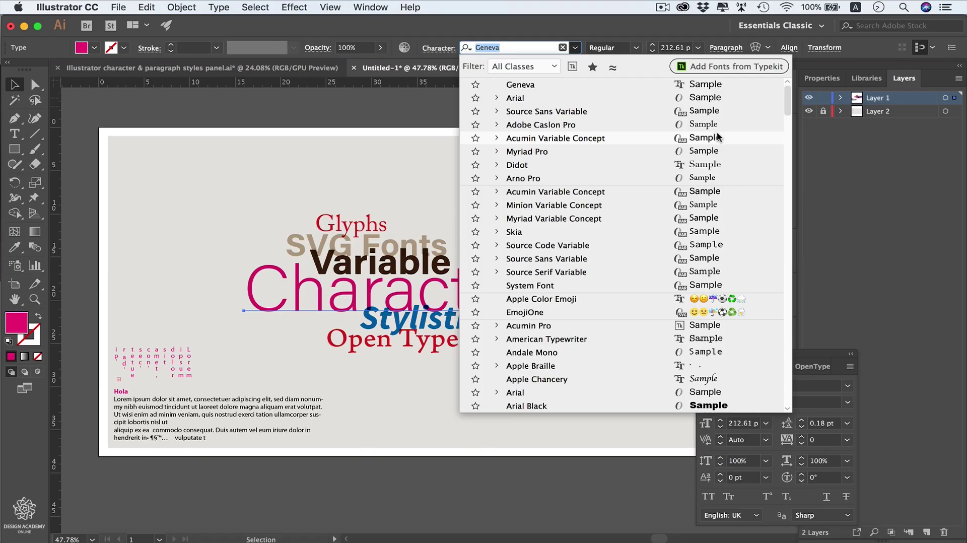
left_click(817, 144)
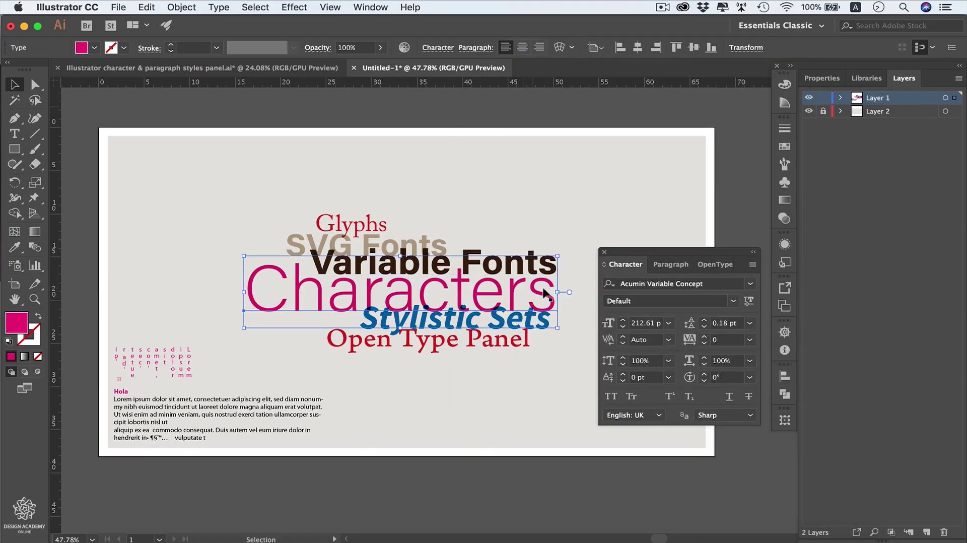
Step: Adjust the variable font of "Characters" to weight 836, width 55 and slant 3.6
left_click(749, 303)
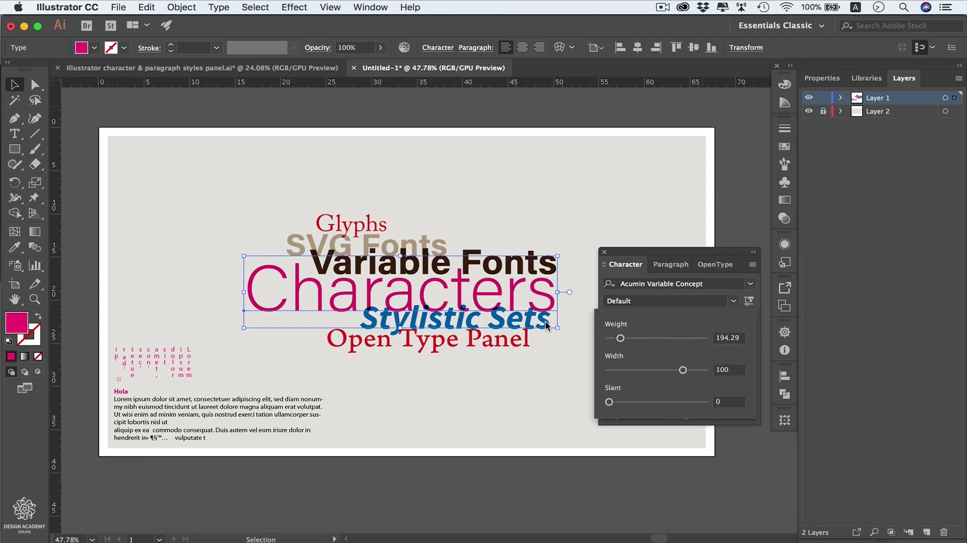
left_click_drag(622, 339, 697, 344)
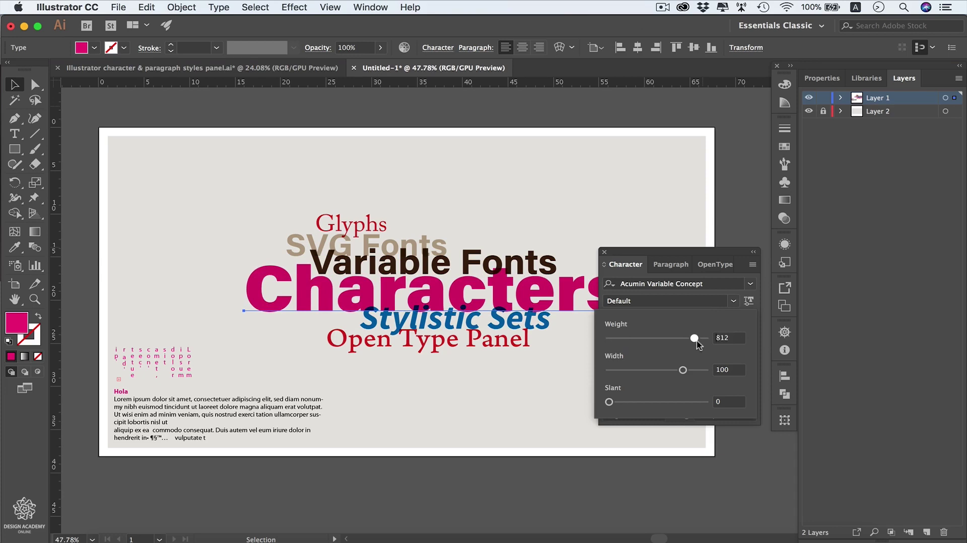
left_click_drag(698, 344, 616, 371)
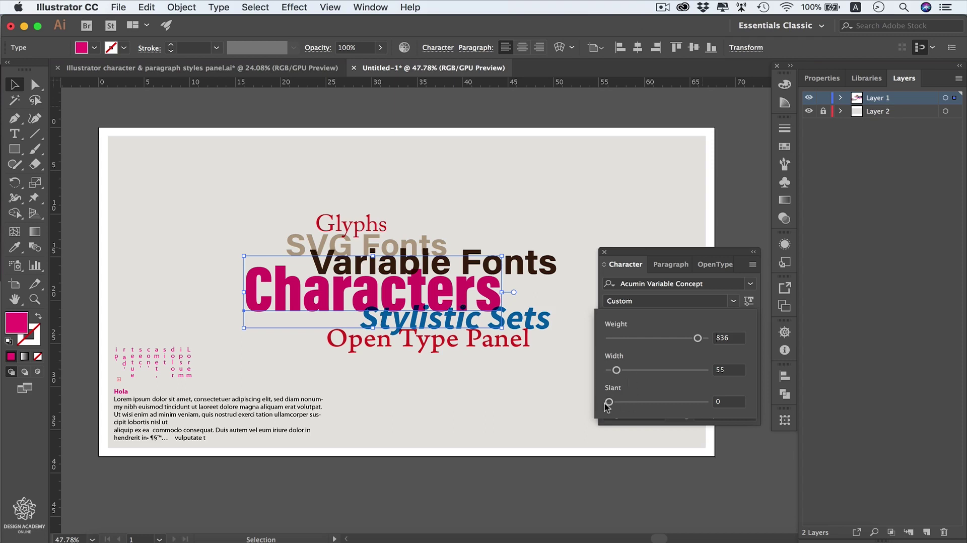
left_click_drag(610, 404, 669, 407)
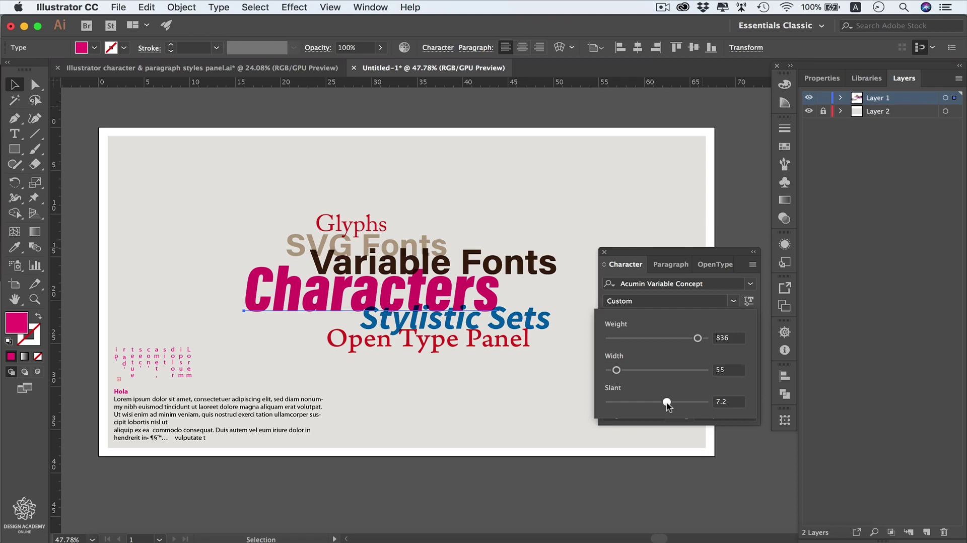
left_click_drag(667, 401, 637, 402)
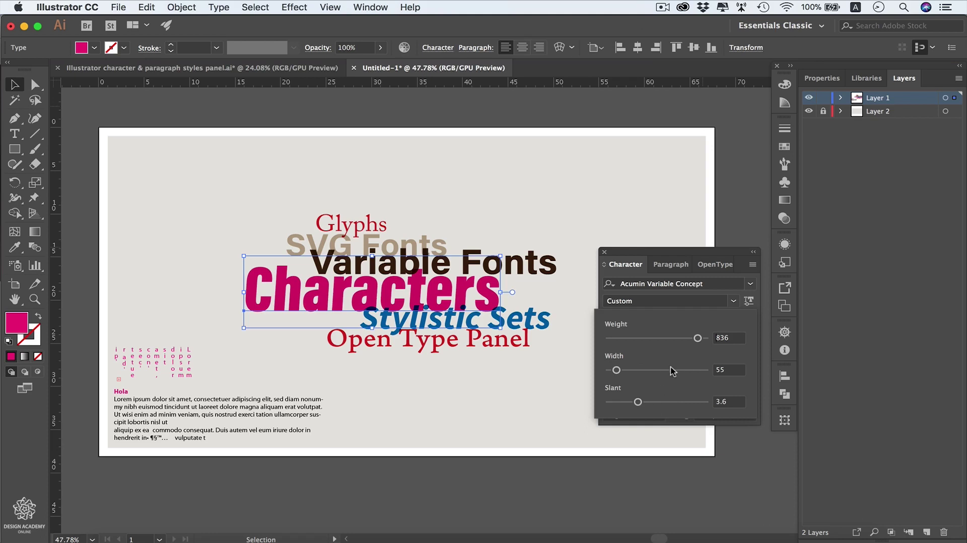
Step: Browse the predefined Acumin Variable Concept styles and apply Semibold to the "Characters" text
left_click(733, 301)
scroll(751, 191, "down", 3)
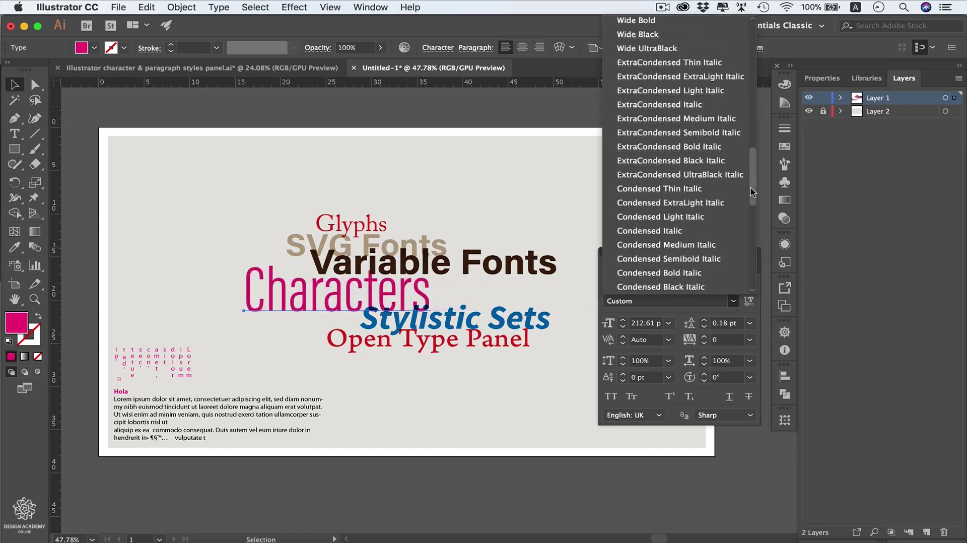
scroll(750, 191, "down", 10)
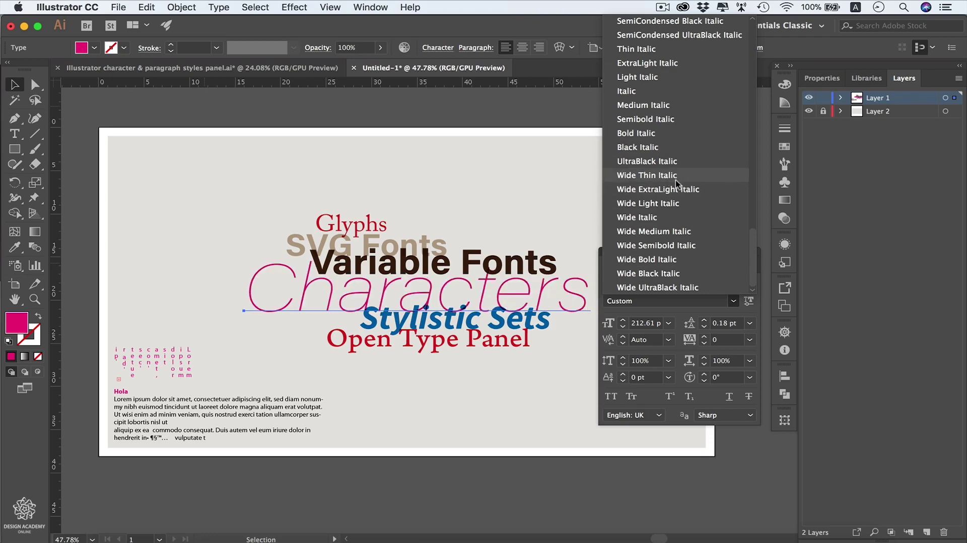
left_click(728, 313)
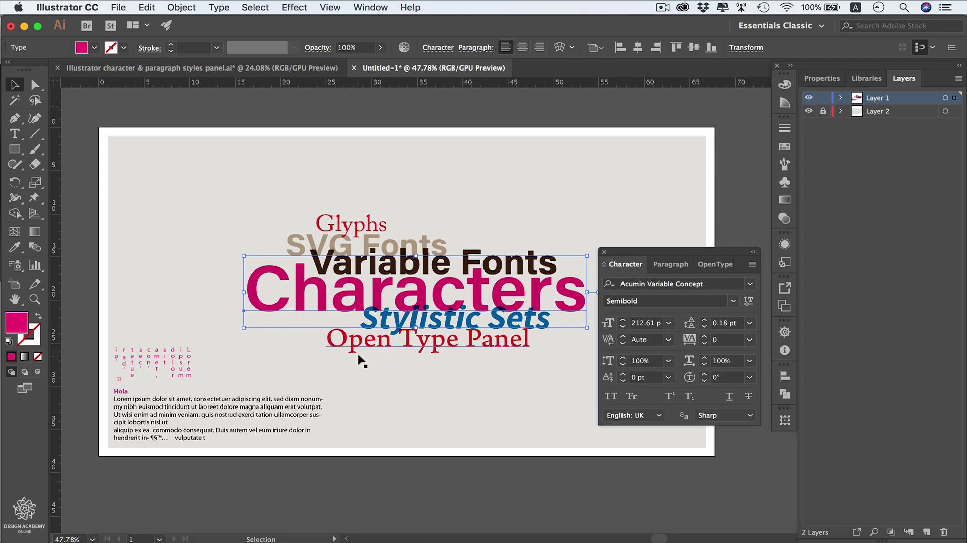
Step: Replace the letters e and n in "Open" of the "Open Type Panel" text with their swash alternates
key("t")
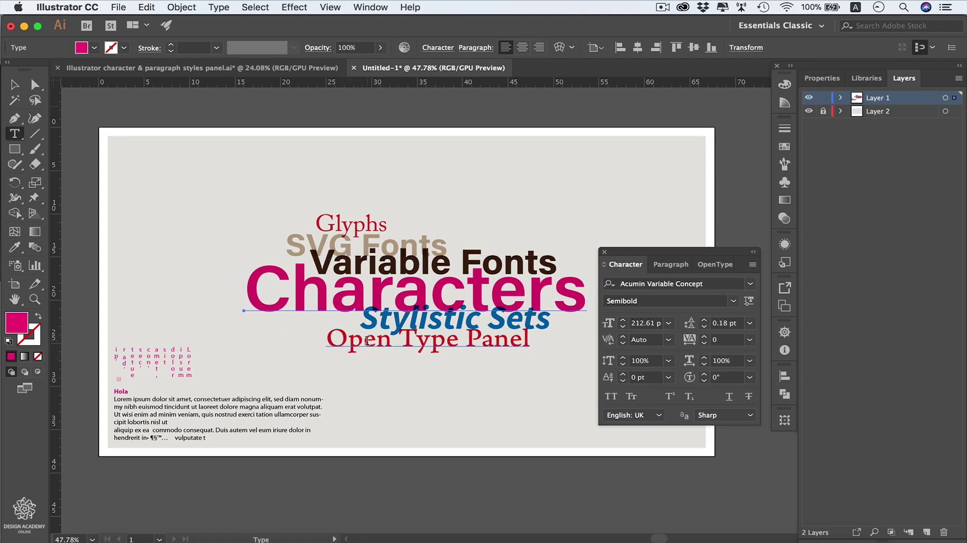
left_click_drag(363, 341, 376, 343)
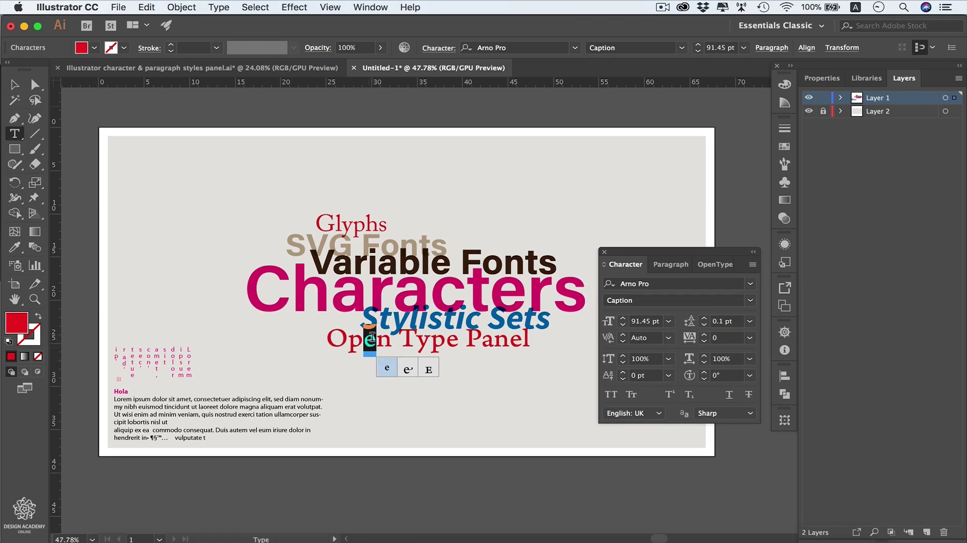
left_click(408, 371)
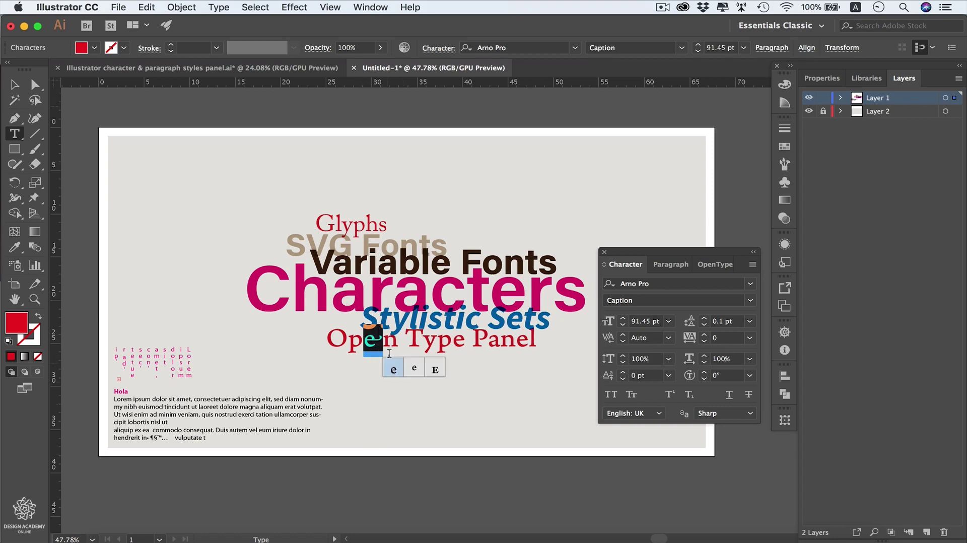
left_click_drag(386, 345, 399, 347)
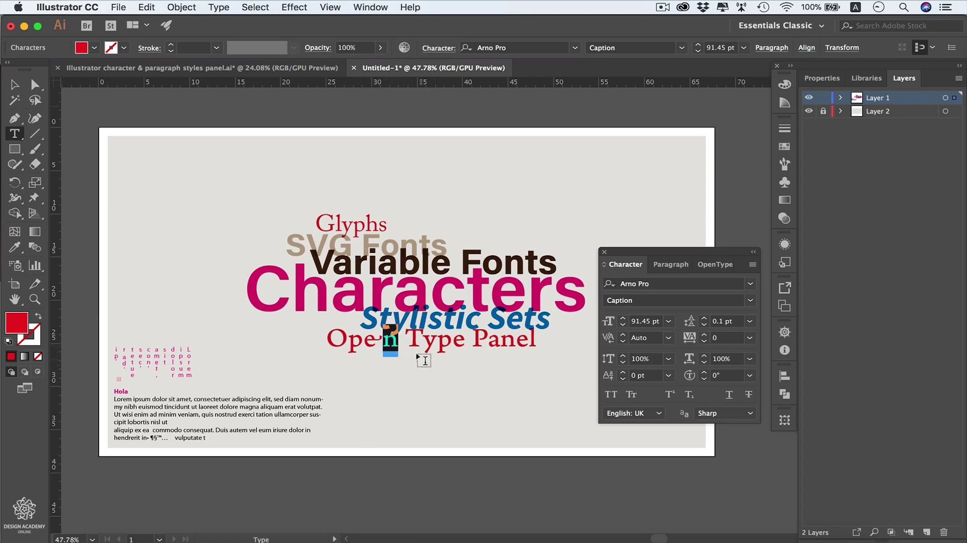
left_click(432, 373)
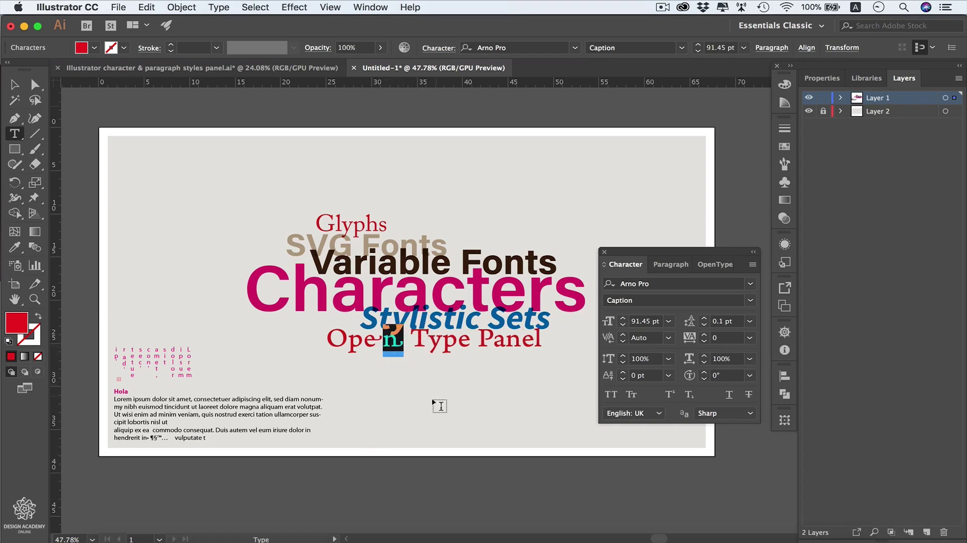
Step: Check the O in "Open" for alternates, and swap the p in "Open" and the y in "Type" for their small-capital forms
left_click(354, 339)
left_click_drag(355, 339, 364, 341)
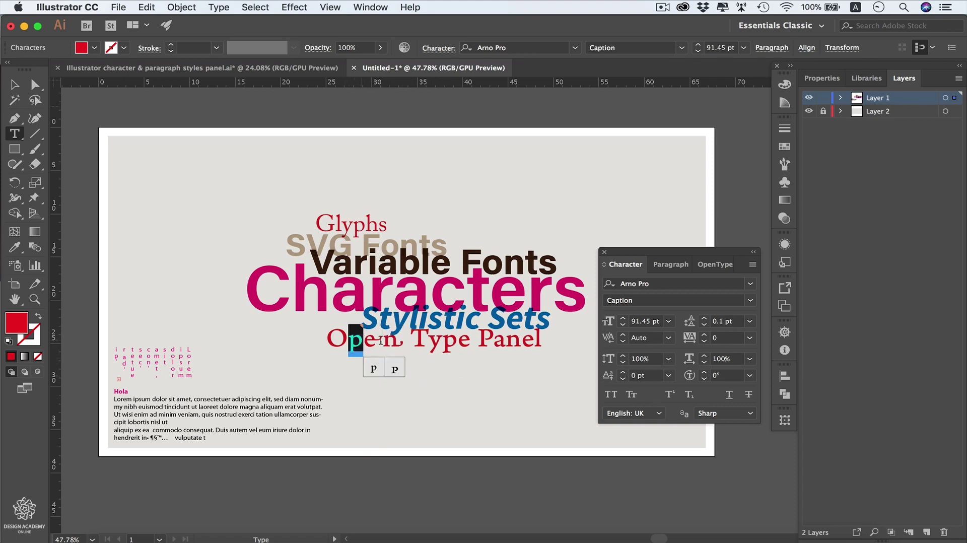
left_click(395, 369)
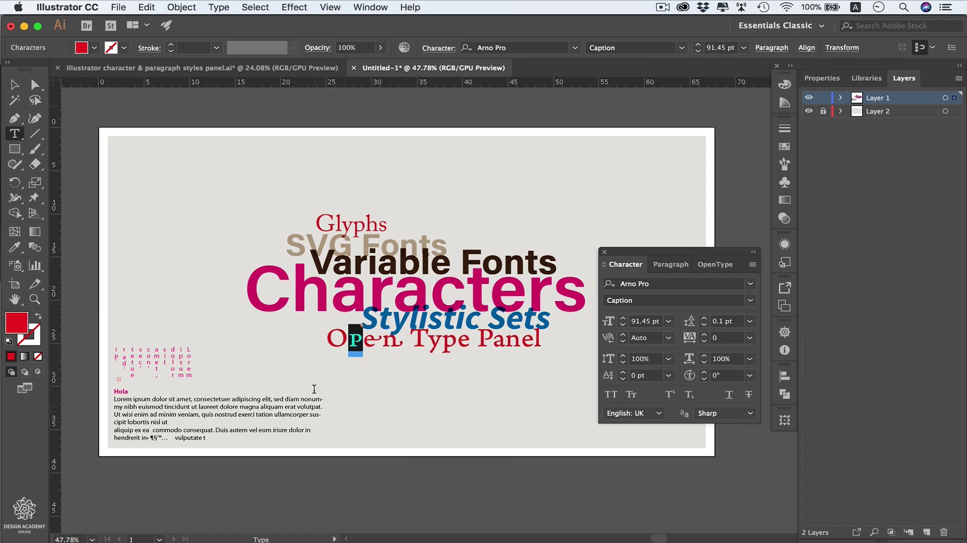
left_click_drag(327, 339, 347, 340)
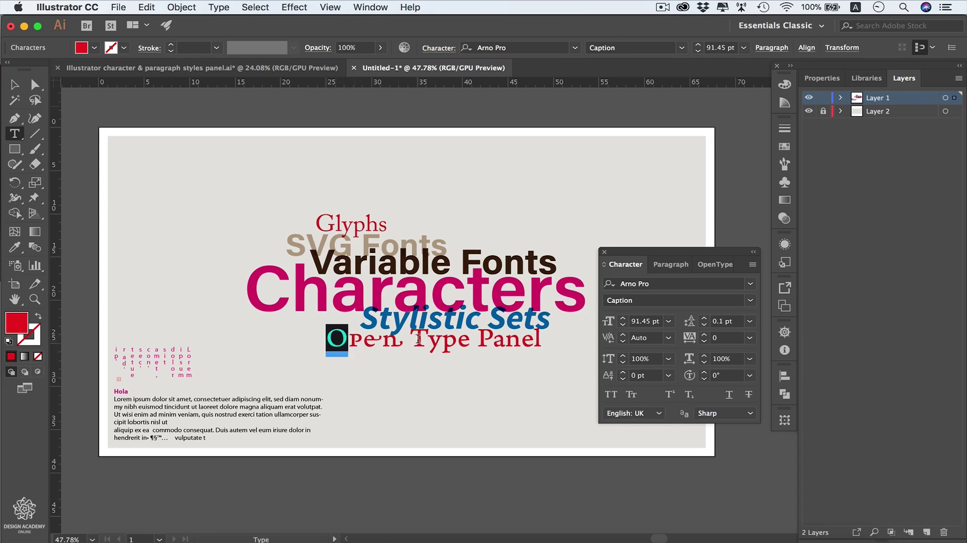
left_click_drag(428, 341, 442, 341)
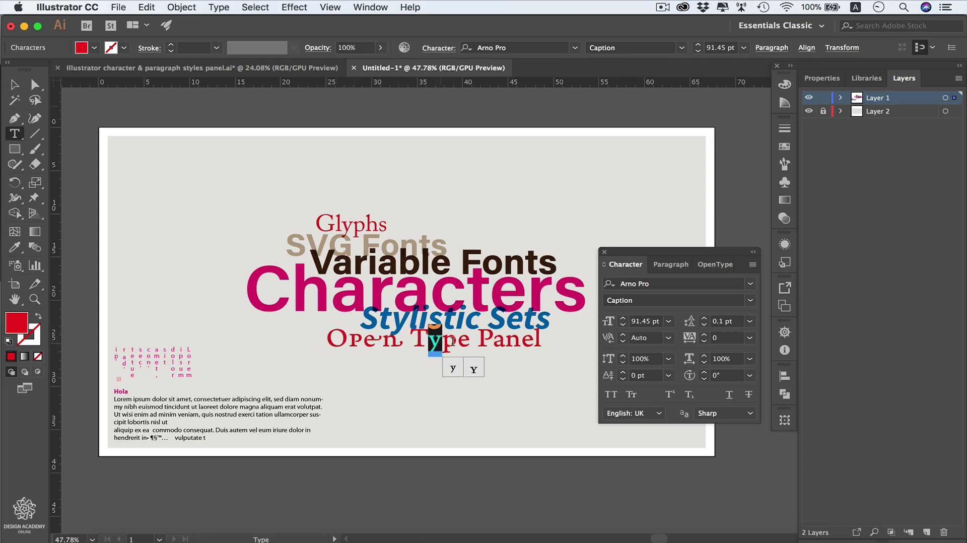
left_click(473, 370)
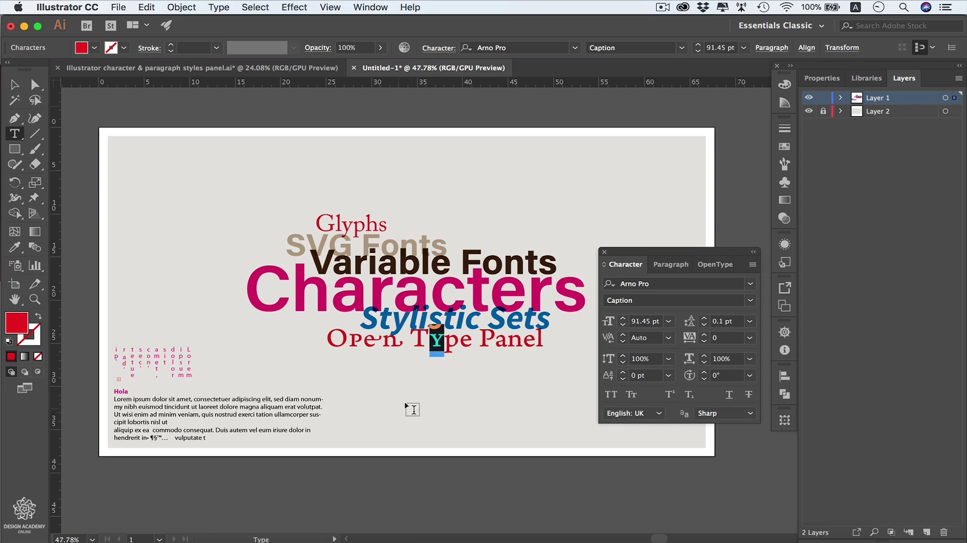
mouse_move(438, 347)
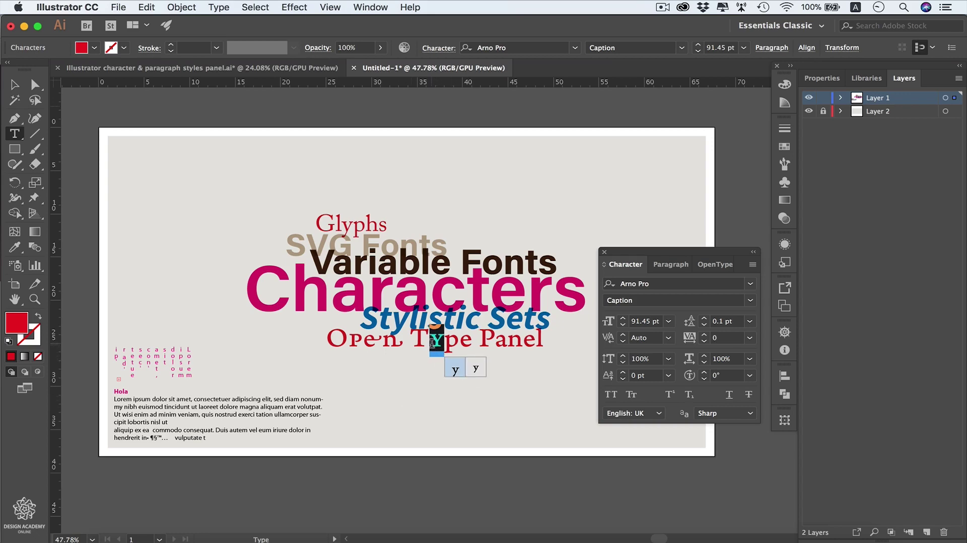
Step: Show the Glyphs panel for Arno Pro and replace the small-capital Y in "Type" with an alternate small-capital W
left_click(217, 9)
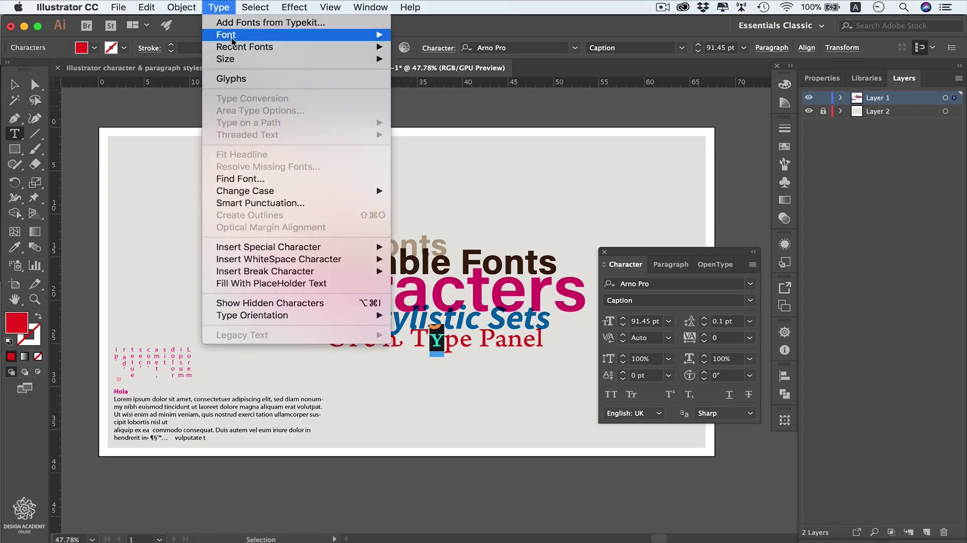
left_click(299, 79)
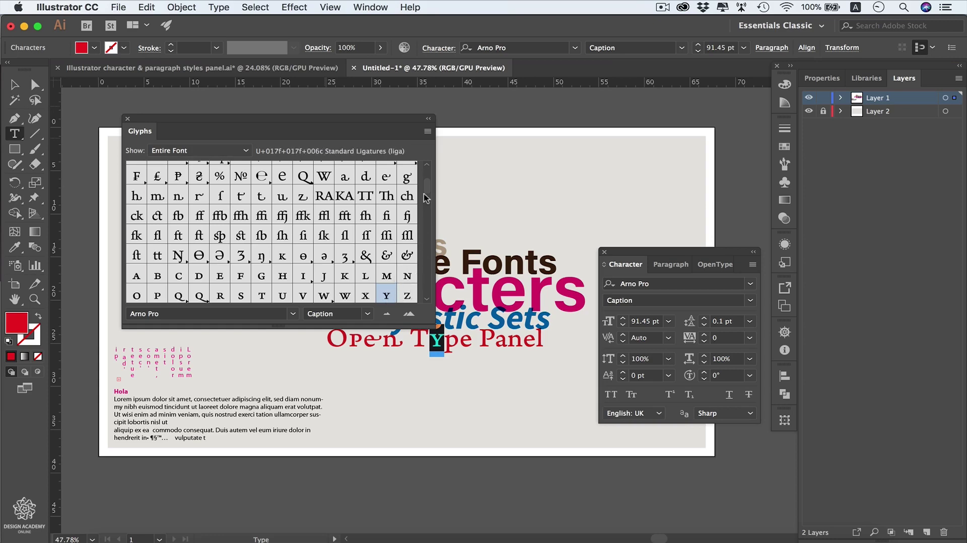
scroll(330, 231, "down", 3)
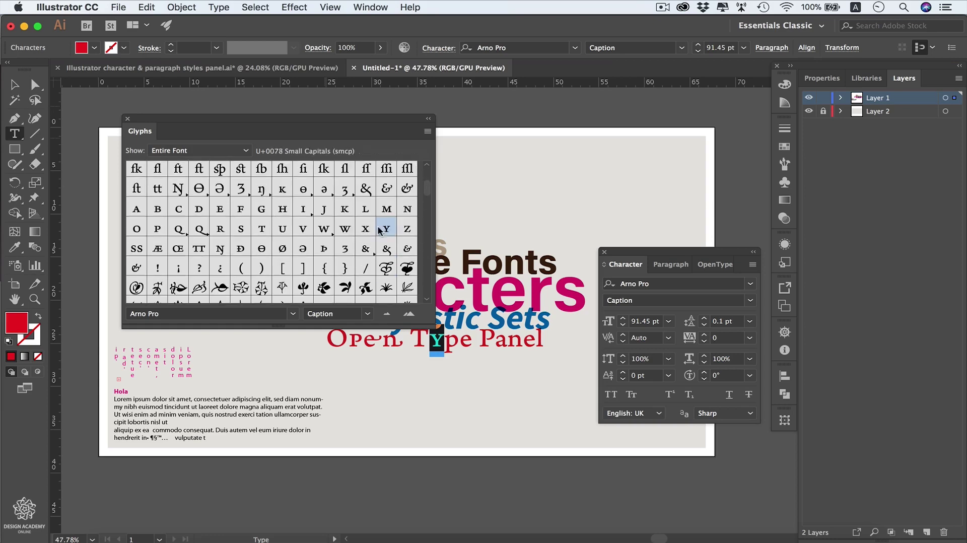
left_click(330, 233)
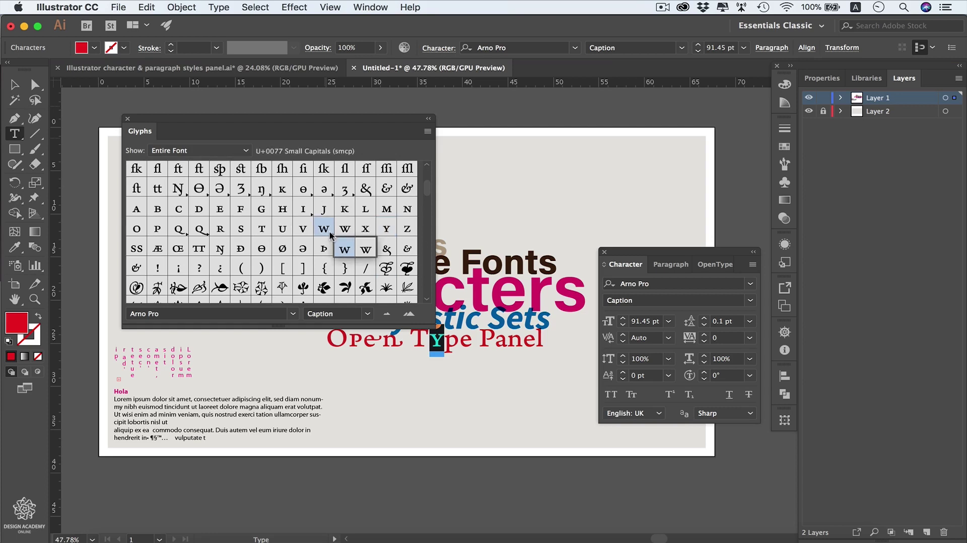
left_click(364, 251)
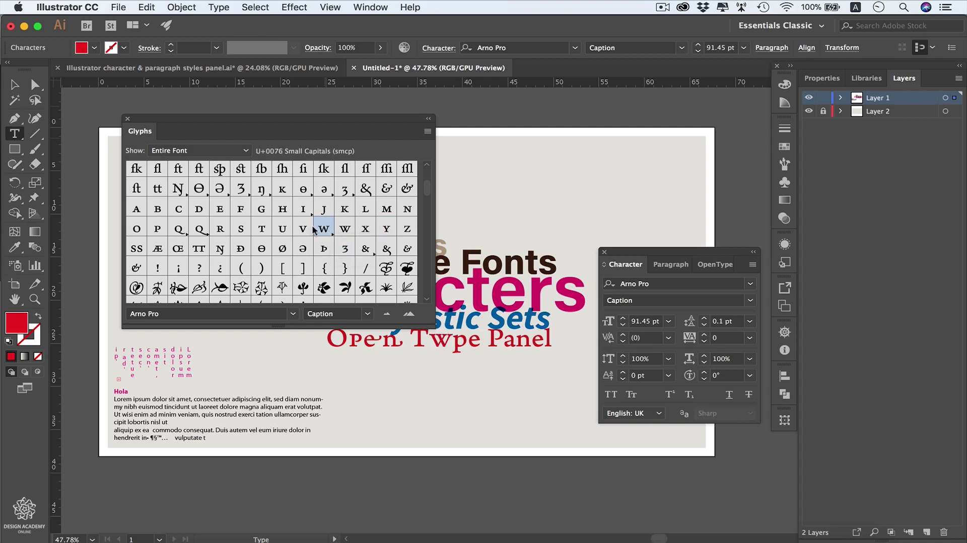
Step: Try the small-capital Eng glyph in place of the W in "Type", and replace it with an ampersand followed by a small-capital Y
left_click(267, 195)
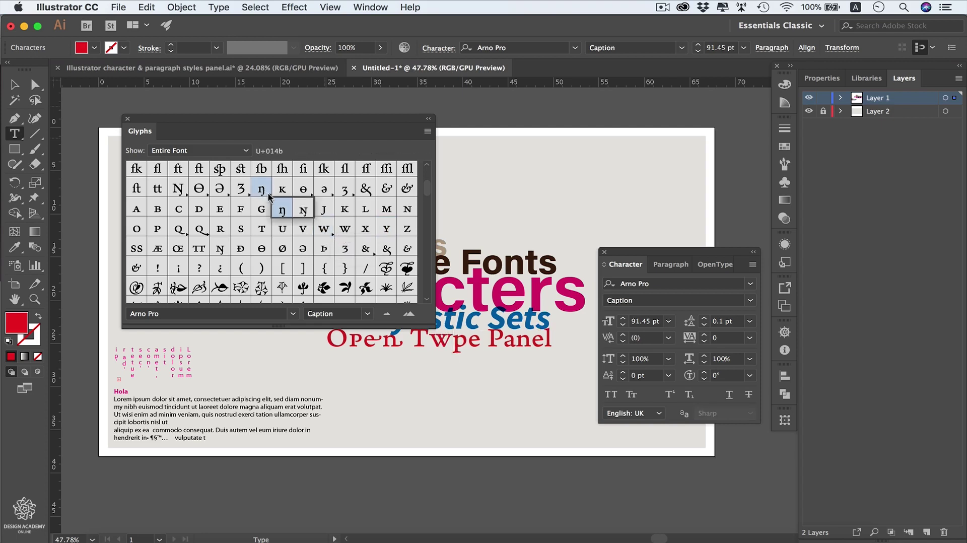
left_click(303, 211)
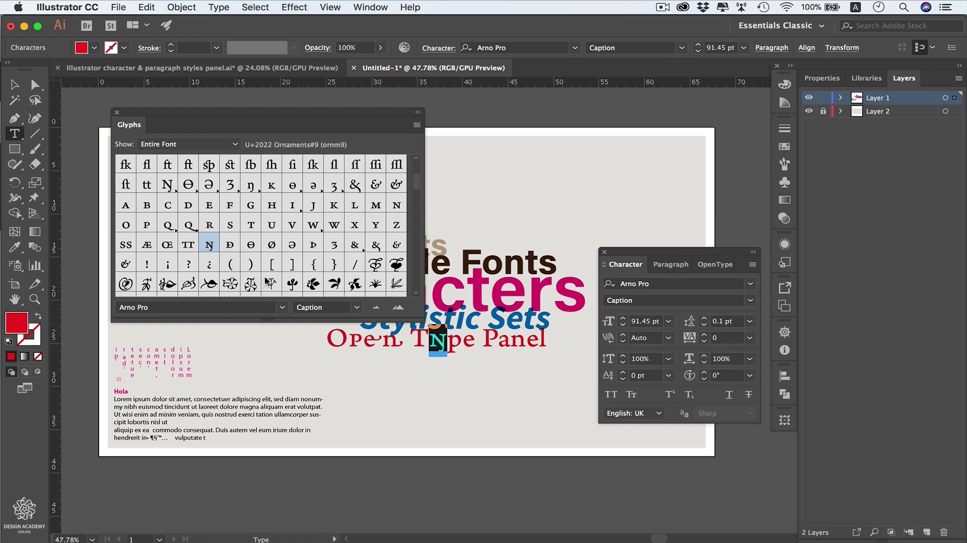
double_click(396, 245)
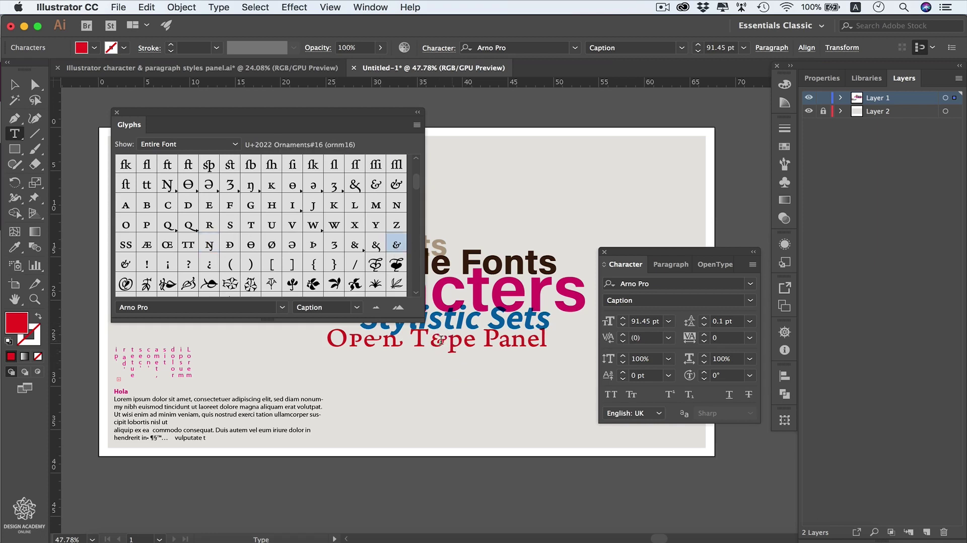
double_click(377, 226)
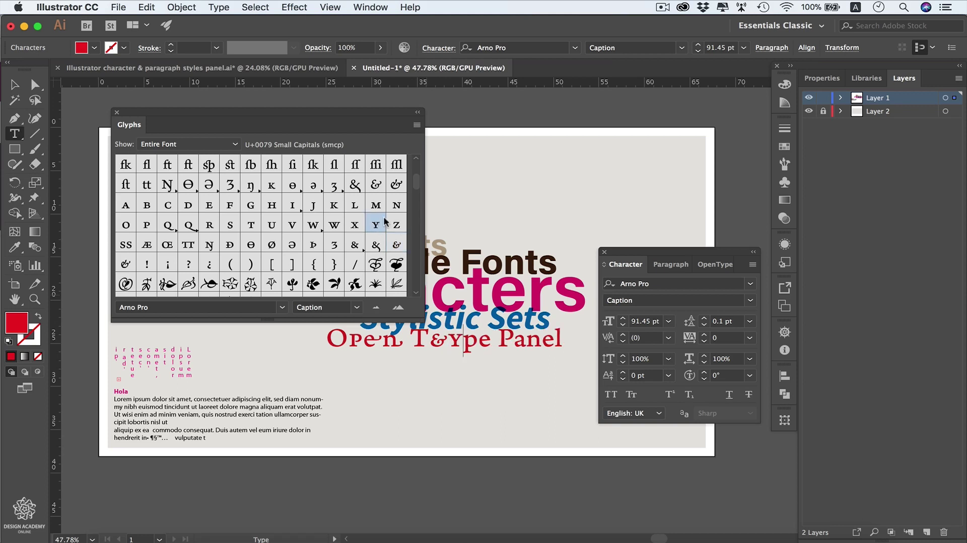
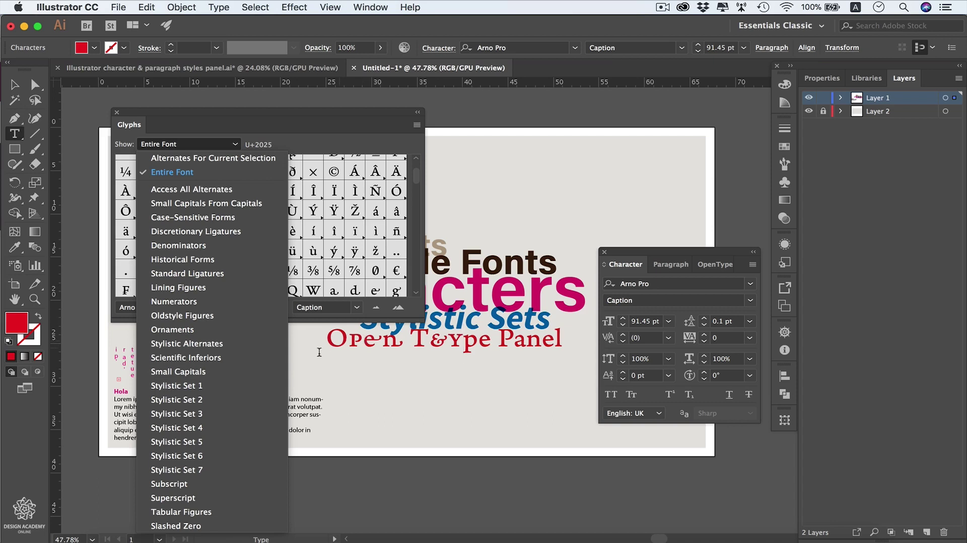
Step: Show the Stylistic Set 1 glyphs of Arno Pro in the Glyphs panel, followed by those of Stylistic Set 2
left_click(247, 384)
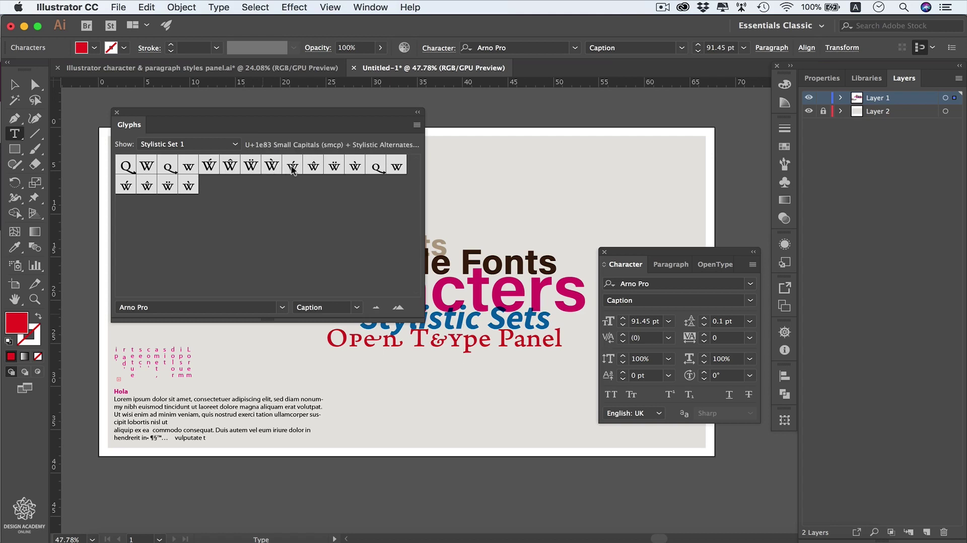
left_click(237, 146)
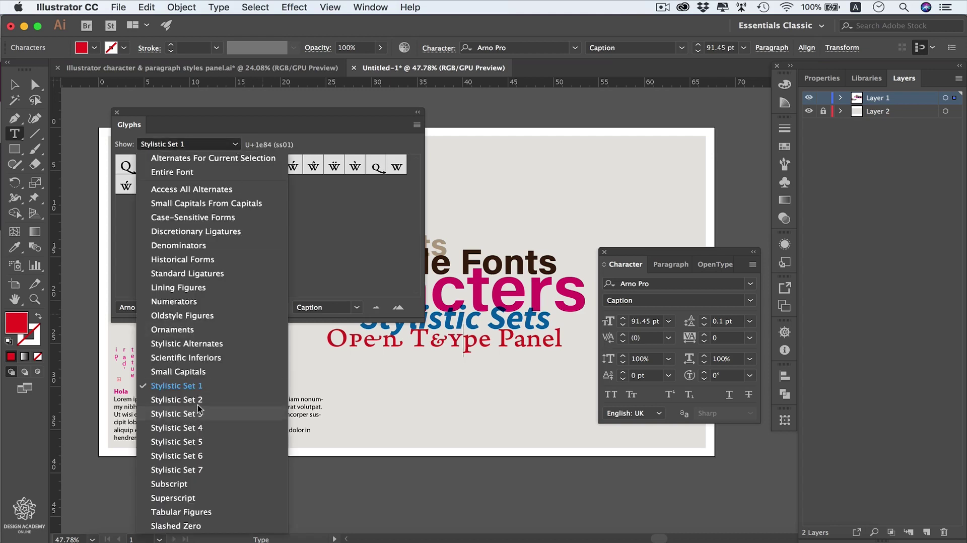
left_click(187, 399)
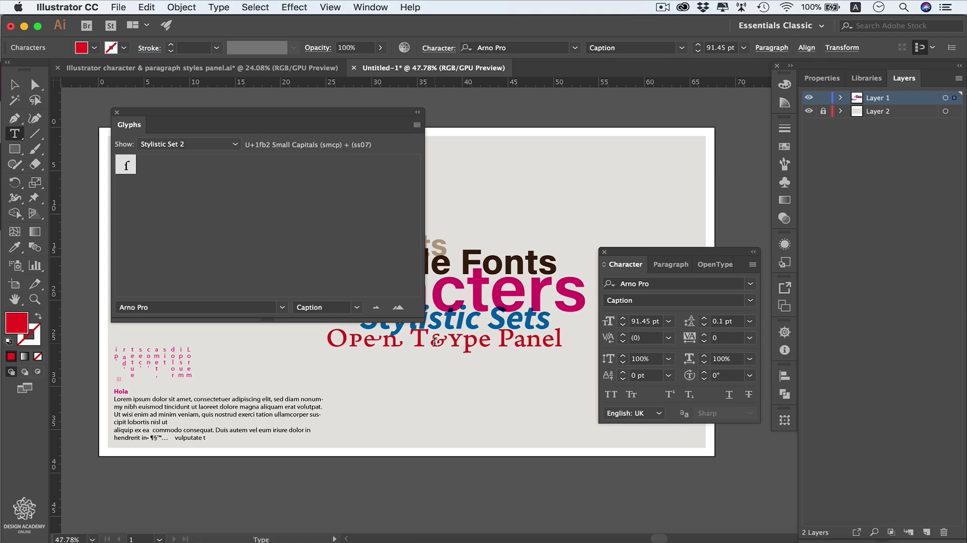
Step: Insert an f before the p of "Type" in the red text and bring up the OpenType panel
left_click(712, 264)
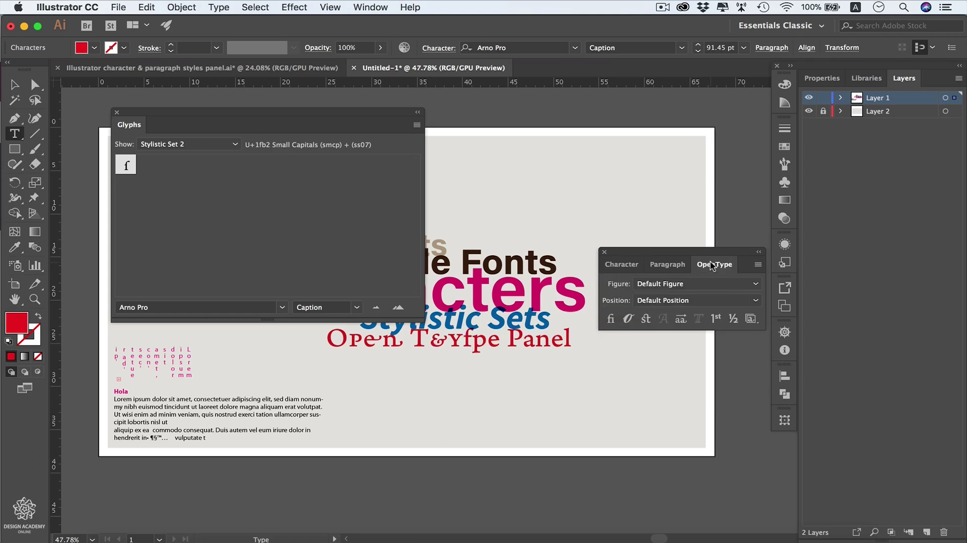
left_click(370, 7)
scroll(449, 504, "down", 5)
mouse_move(504, 432)
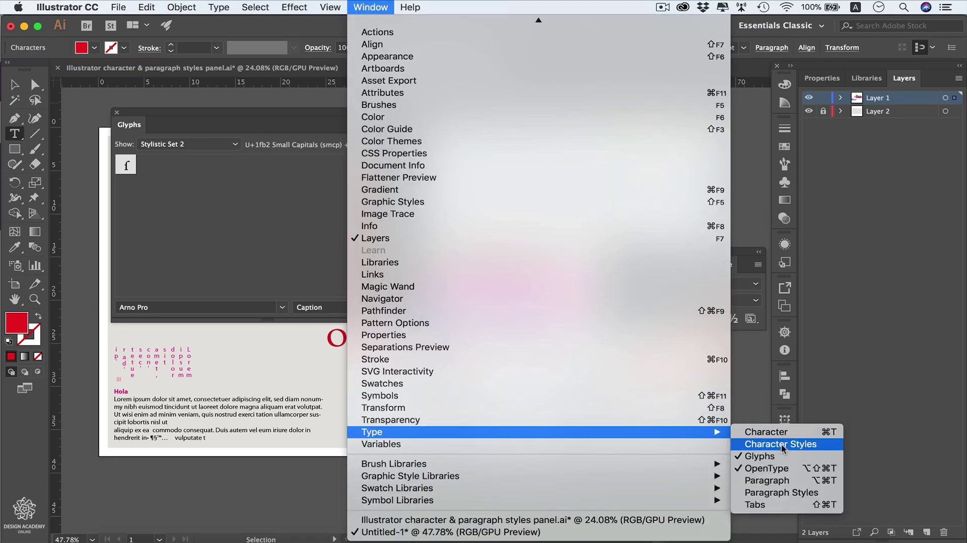
left_click(781, 470)
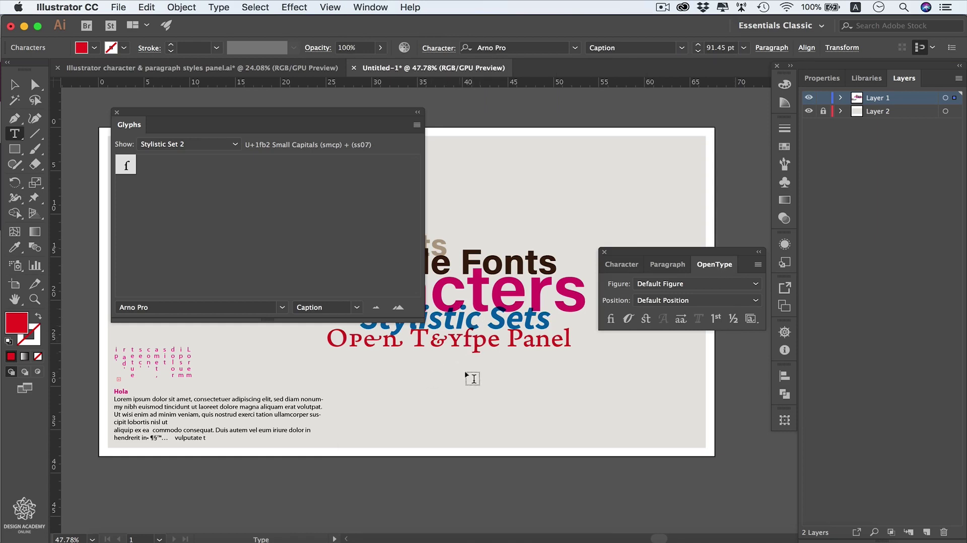
Step: Add an i after the f in the red text, and turn Standard Ligatures on and back off for the fi pair
type("i")
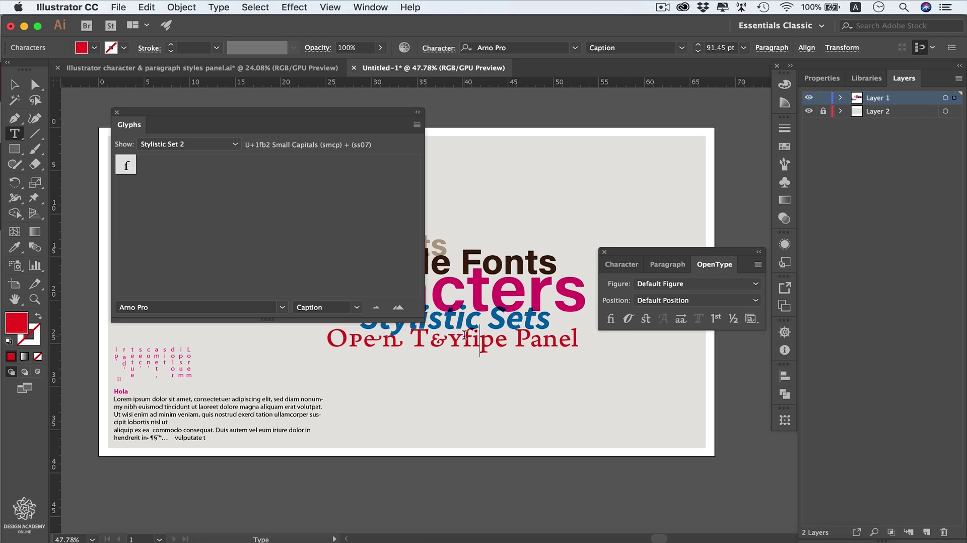
left_click_drag(462, 335, 479, 336)
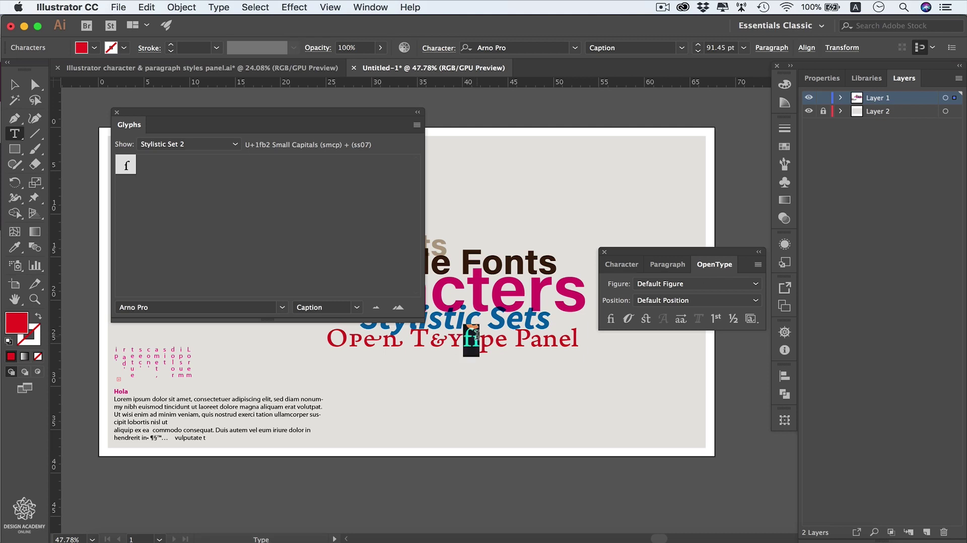
left_click(611, 321)
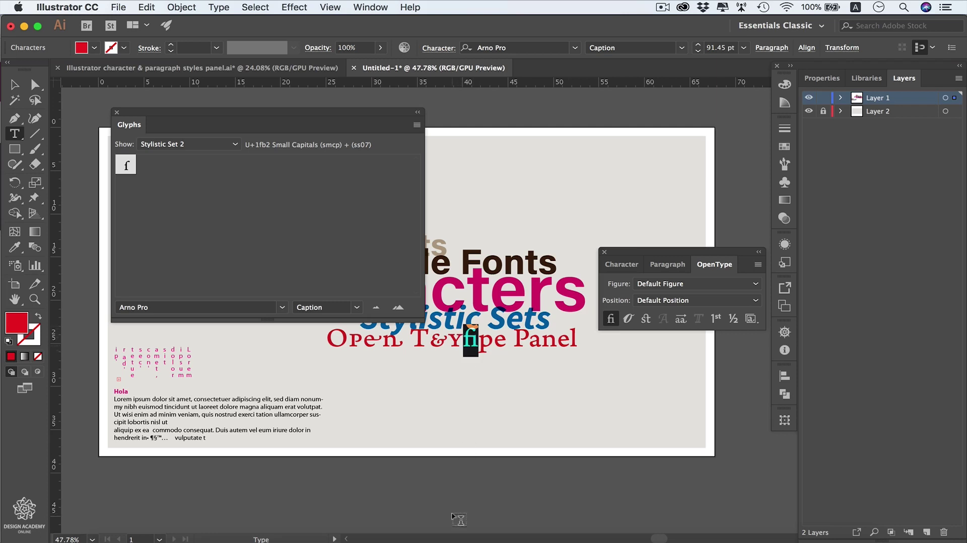
left_click(611, 321)
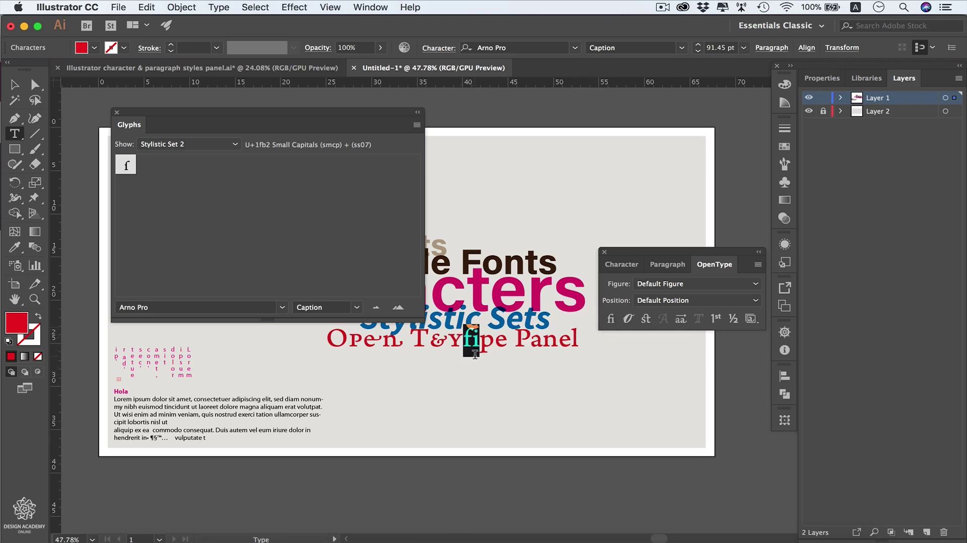
Step: Insert "st" after the fi pair in the red text and apply Discretionary Ligatures to those two letters
left_click(478, 341)
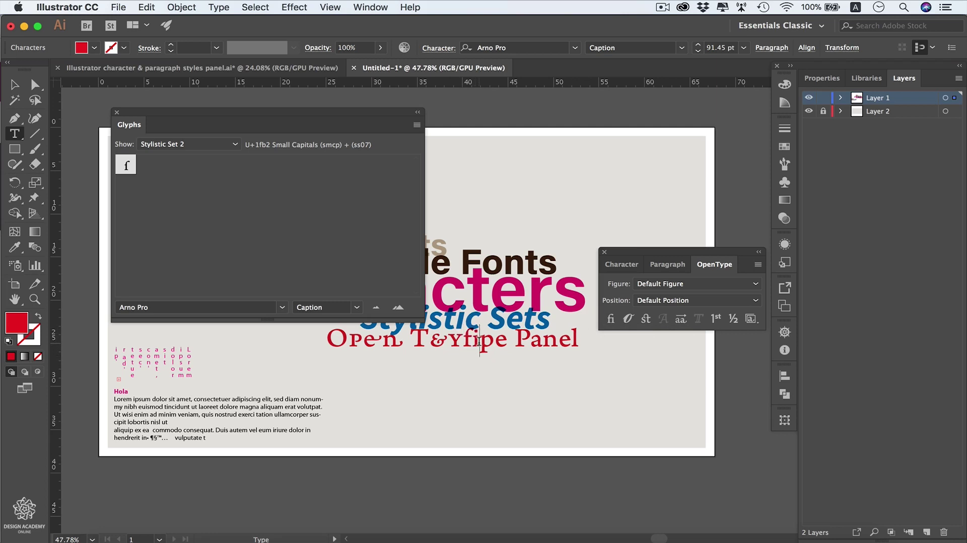
type("st")
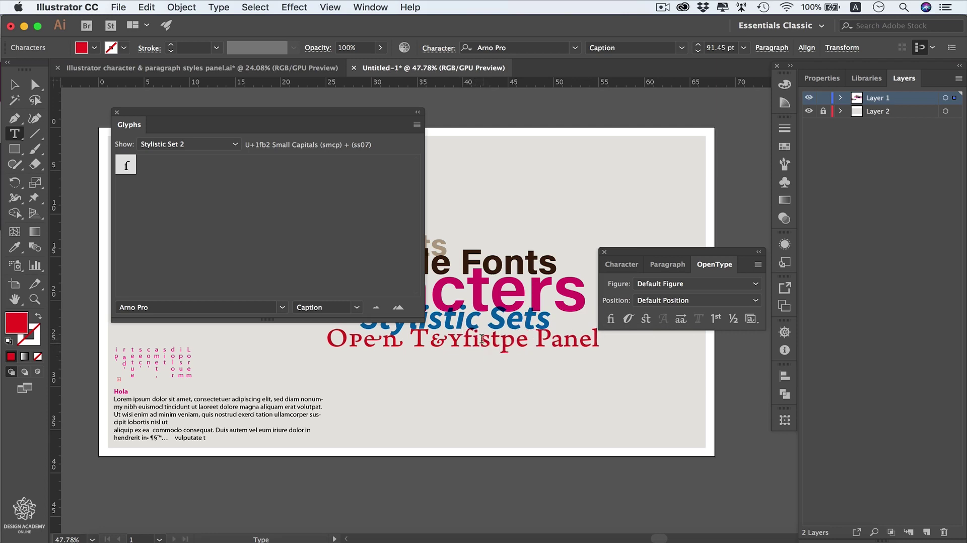
left_click_drag(480, 340, 498, 340)
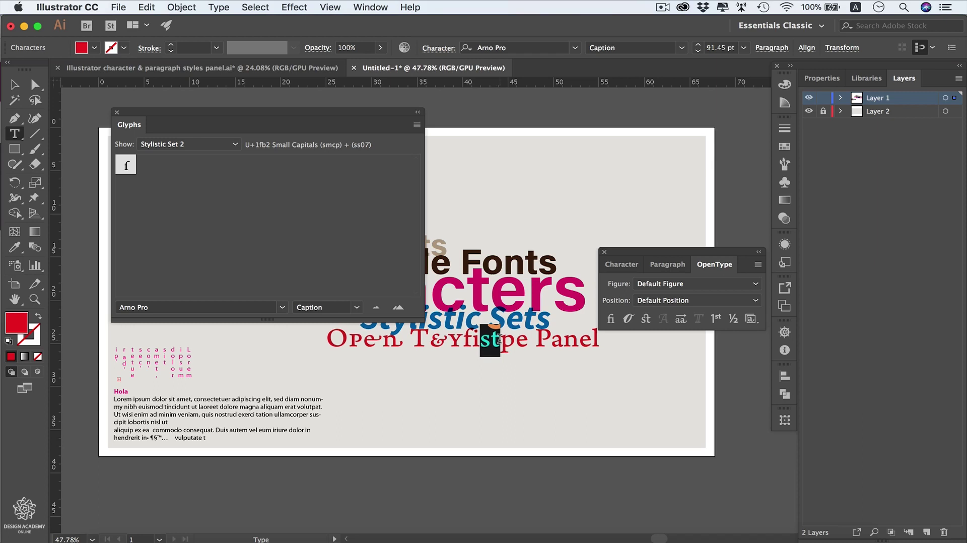
left_click(648, 319)
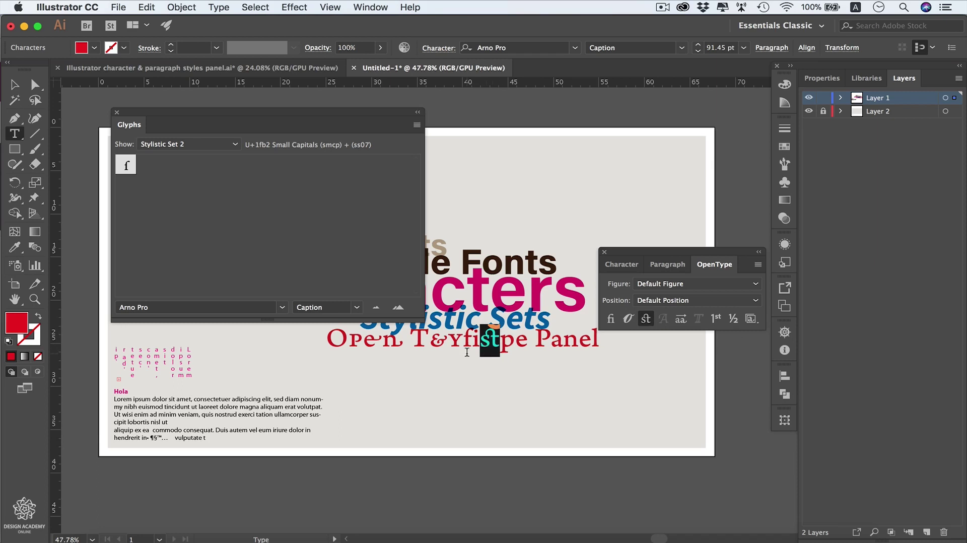
key("Escape")
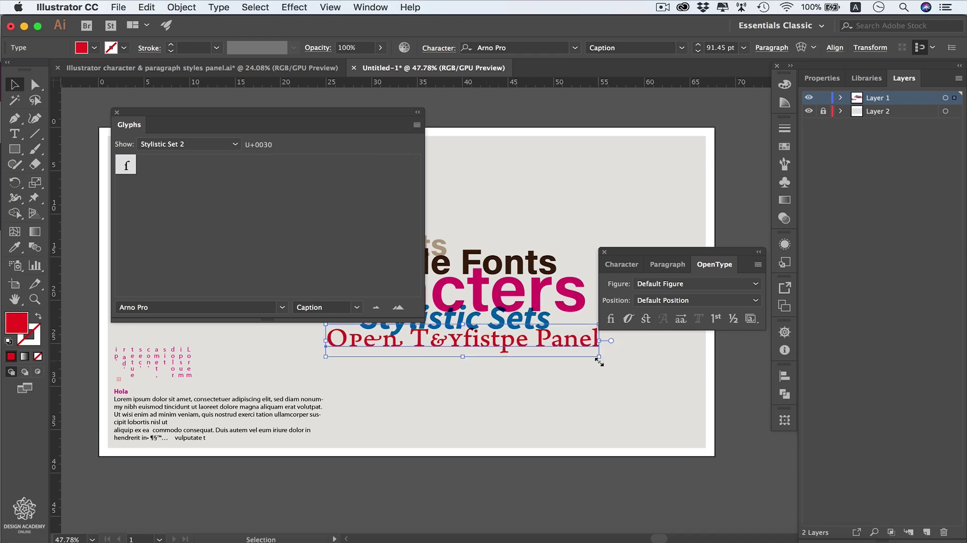
Step: Select the blue "Stylistic Sets" text, uncover it by moving the Glyphs panel, and show the glyphs of Stylistic Set 1 : Straight l
left_click(494, 316)
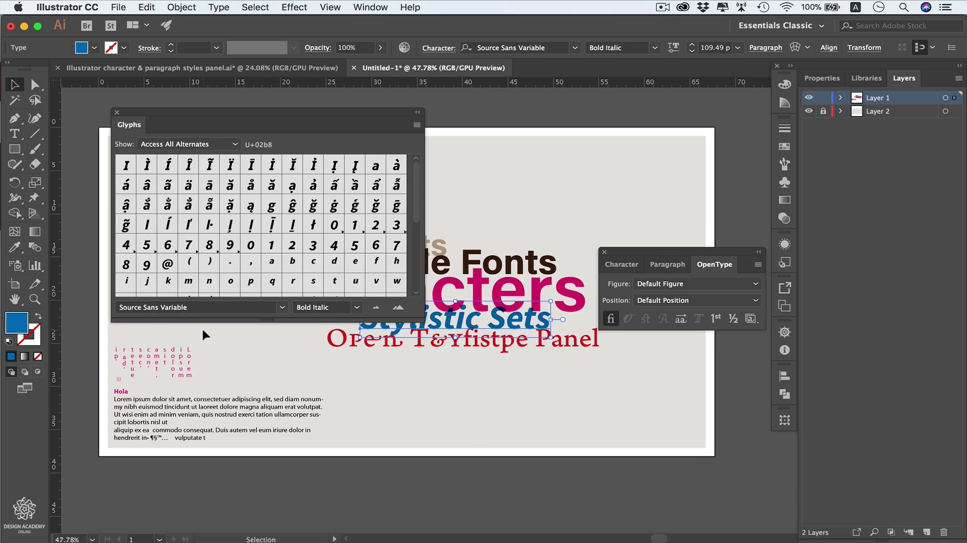
left_click_drag(341, 113, 298, 91)
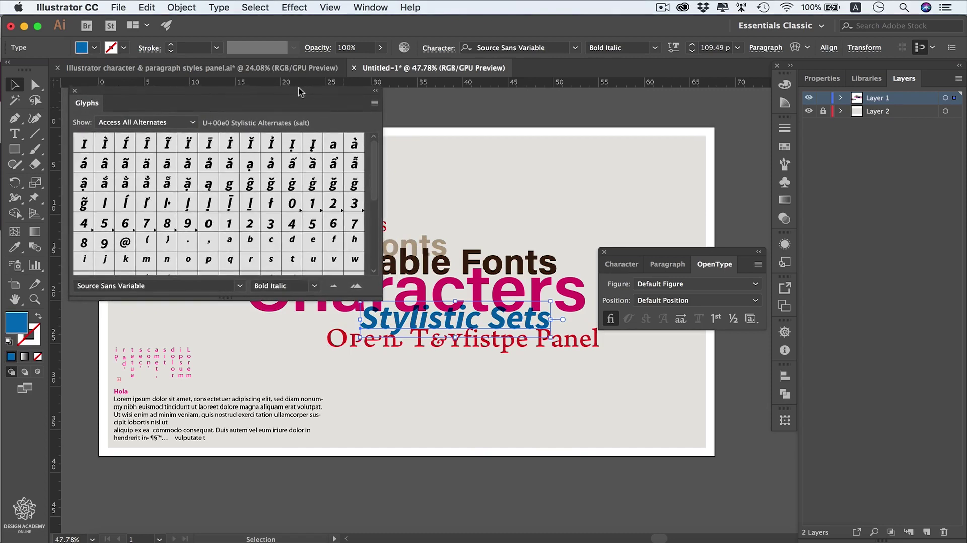
left_click(193, 124)
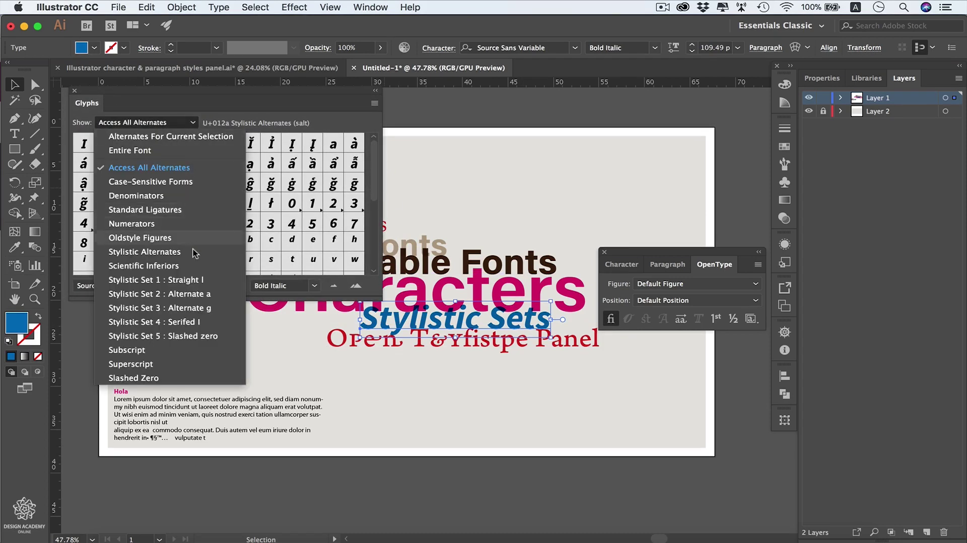
left_click(215, 280)
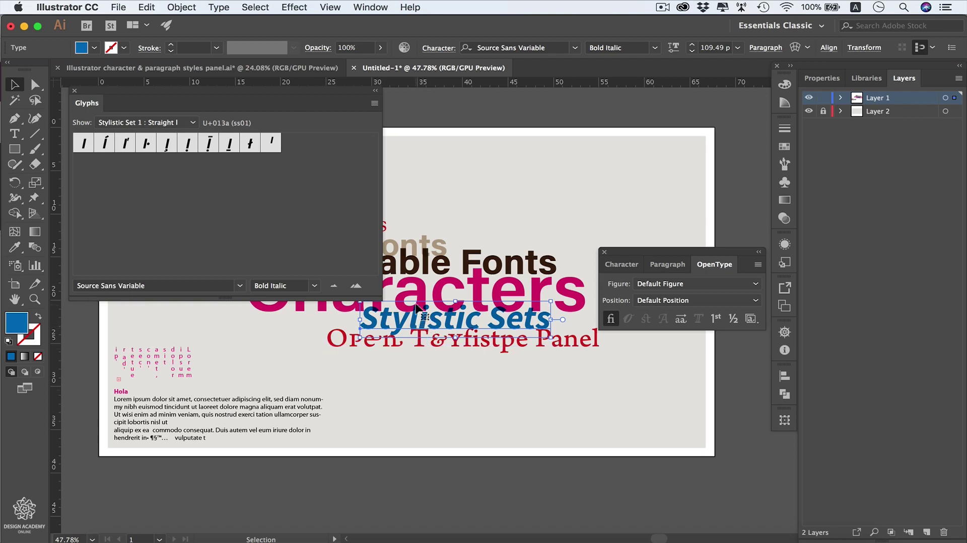
left_click(191, 123)
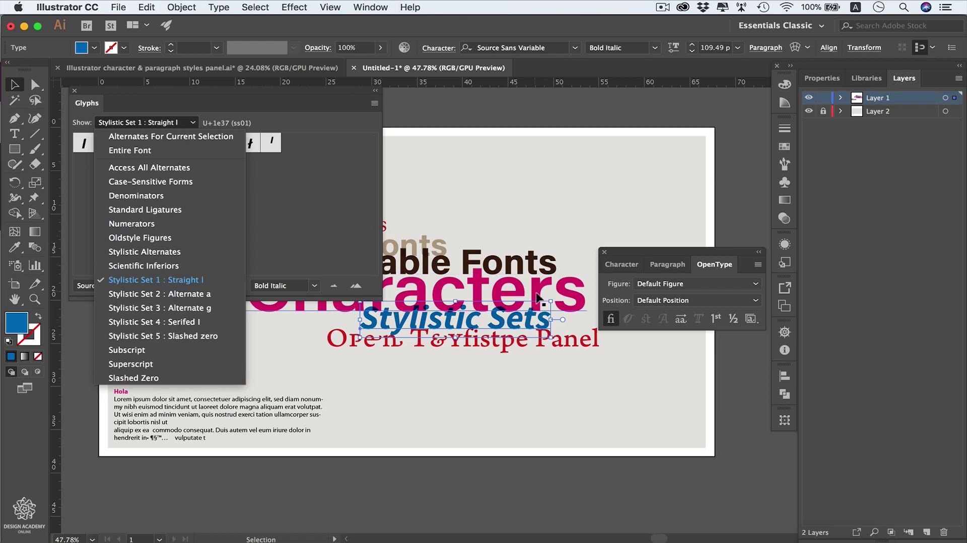
Step: Append "Gl0" to the end of the blue "Stylistic Sets" text
left_click(574, 374)
type("ts")
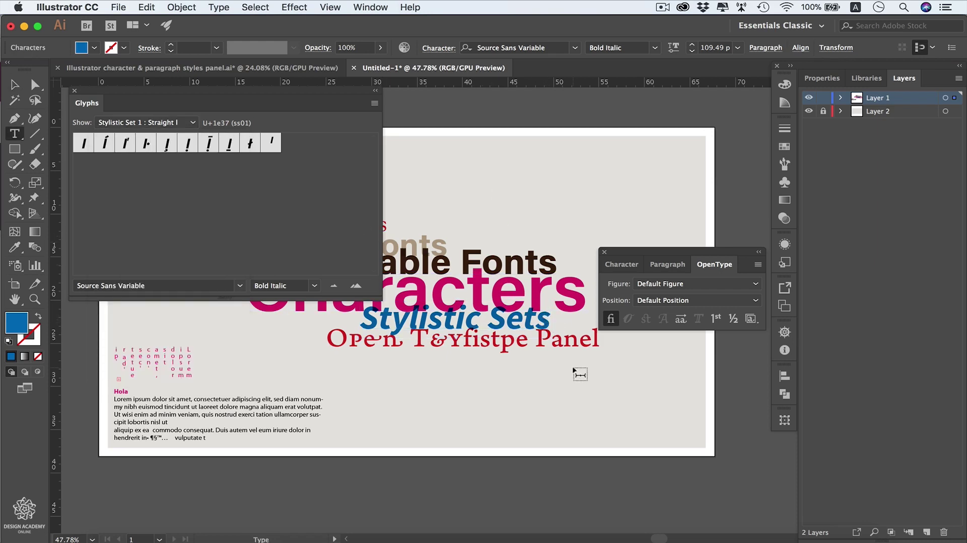
type("Gl0")
left_click(15, 90)
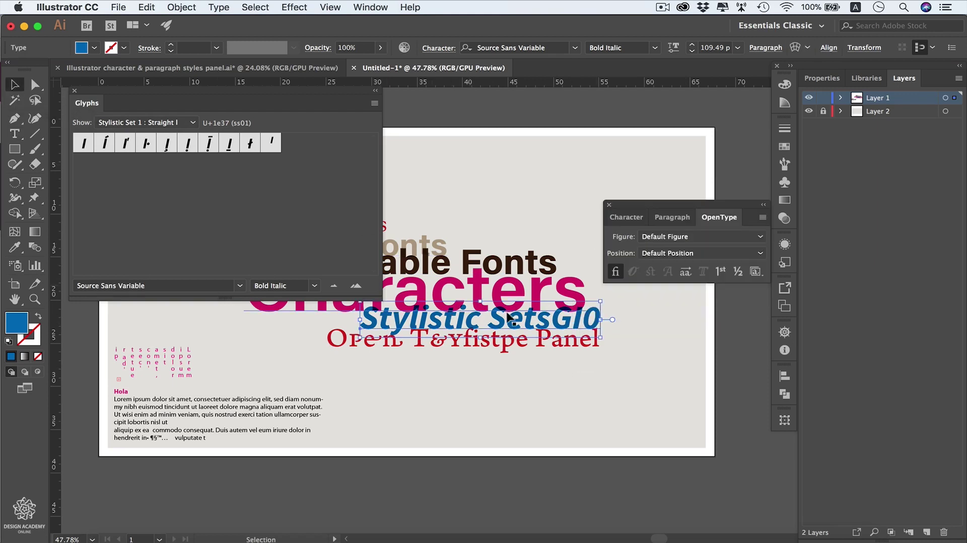
Step: Enable the Straight l and Alternate g stylistic sets for the blue text in the OpenType panel
left_click(756, 272)
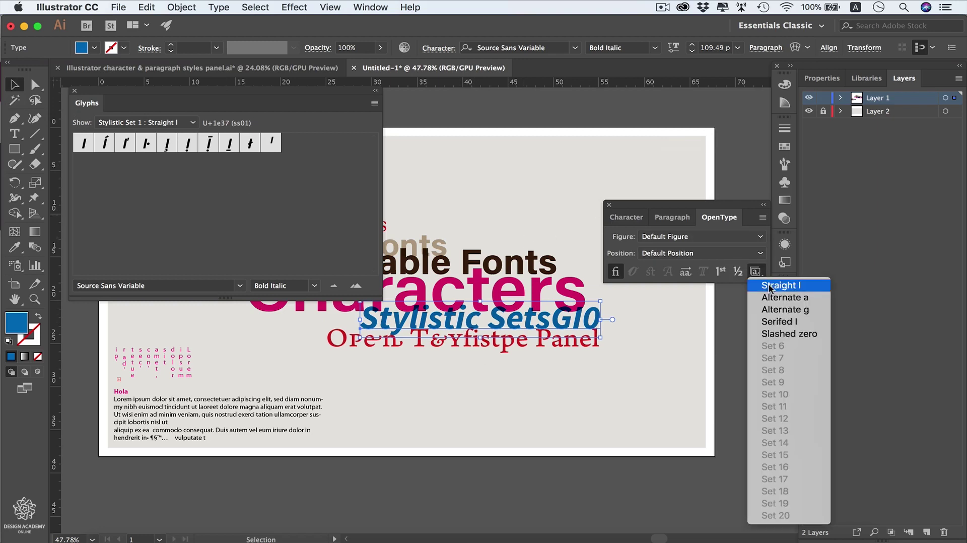
left_click(792, 286)
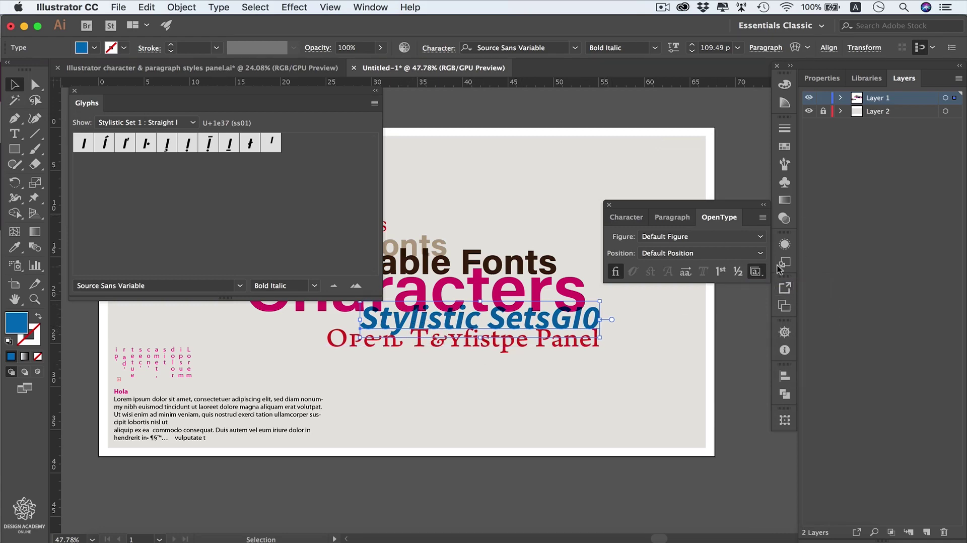
left_click(756, 272)
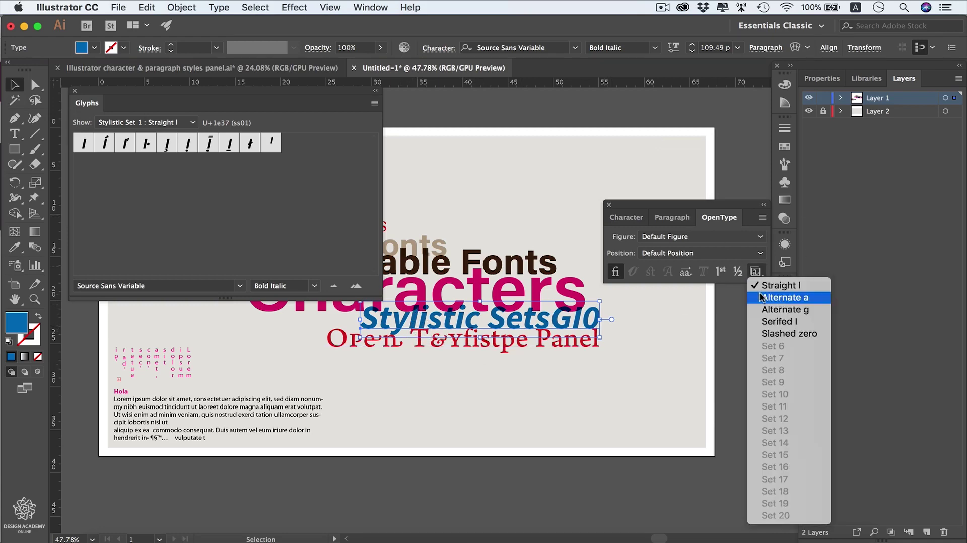
left_click(815, 310)
left_click(761, 273)
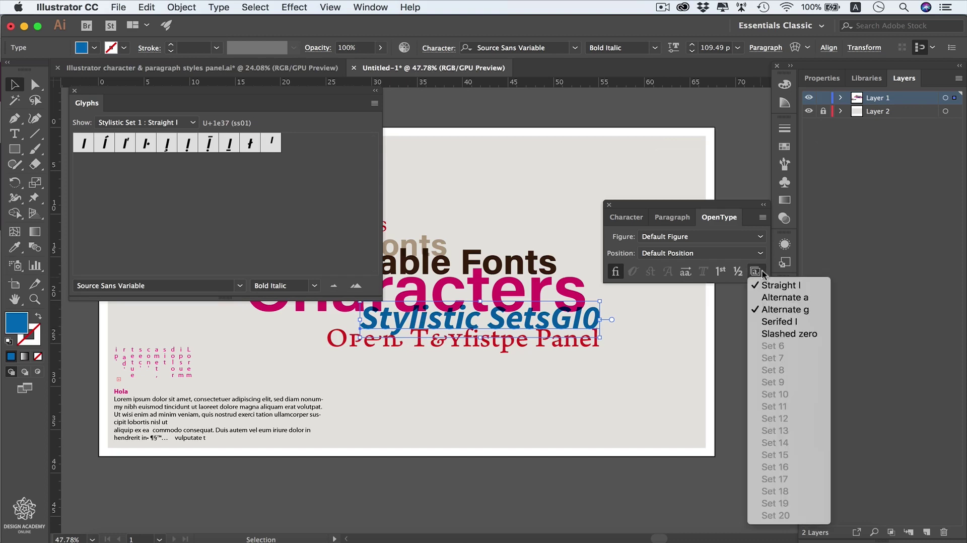
left_click(754, 273)
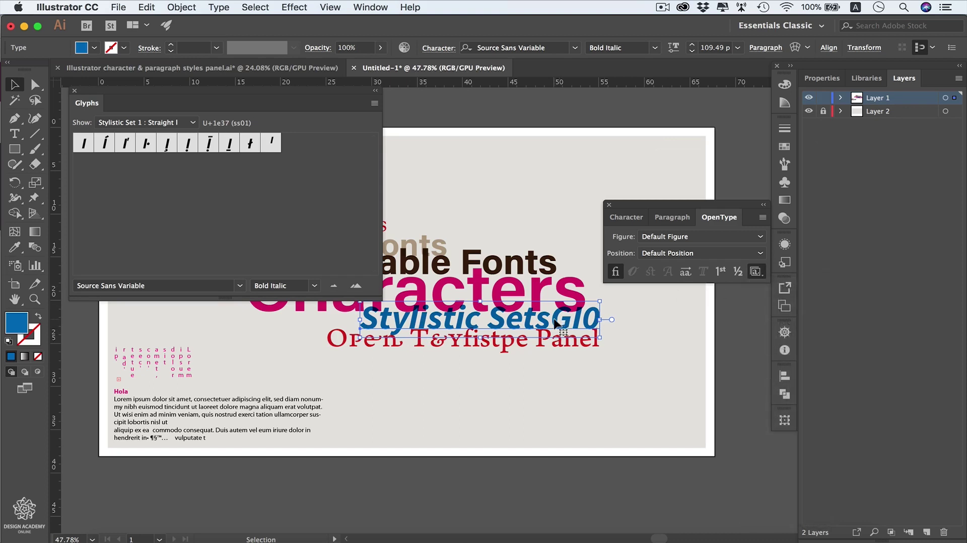
Step: Replace the capital G near the end of the blue text with a lowercase g
double_click(555, 320)
left_click_drag(553, 318, 568, 318)
type("g")
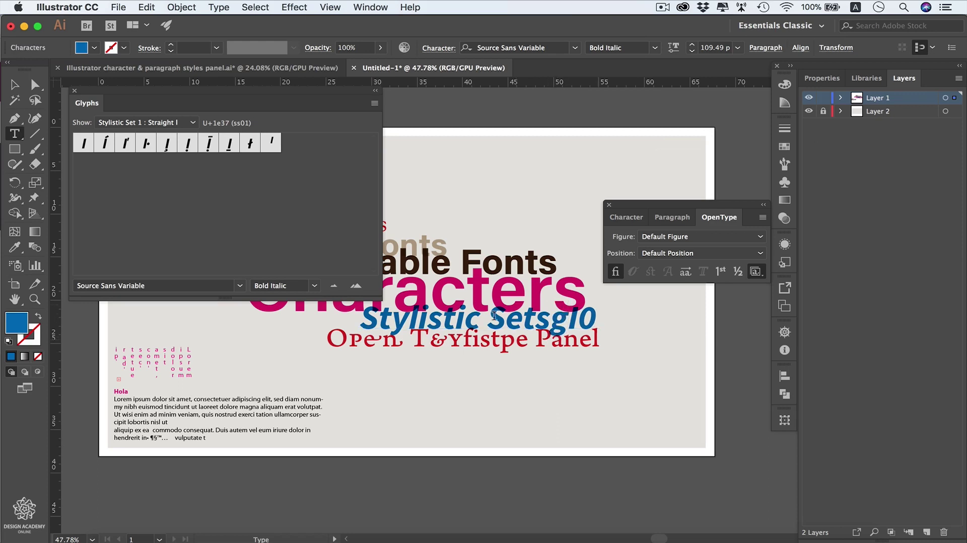
left_click(14, 84)
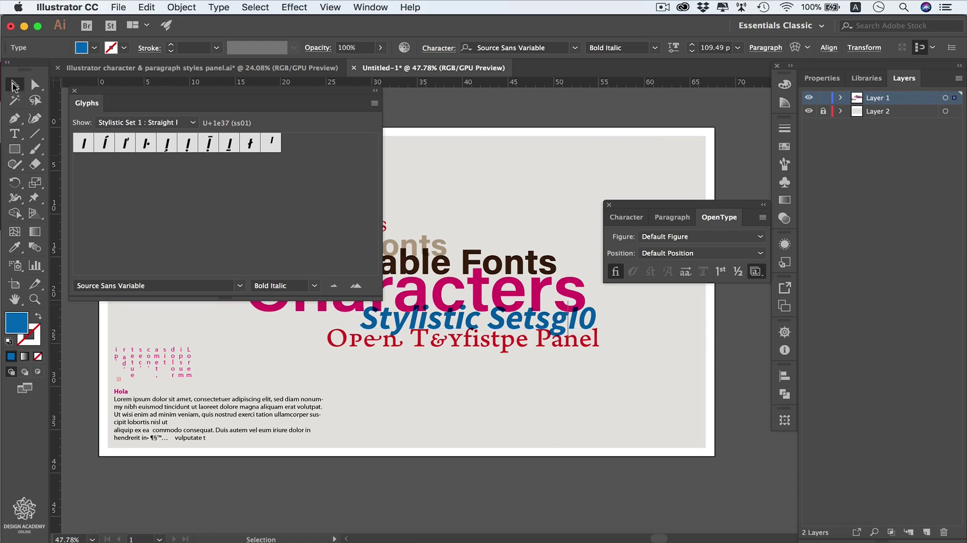
Step: Turn the Alternate g stylistic set off and back on for the blue text to compare the letter shapes
left_click(756, 271)
left_click(769, 310)
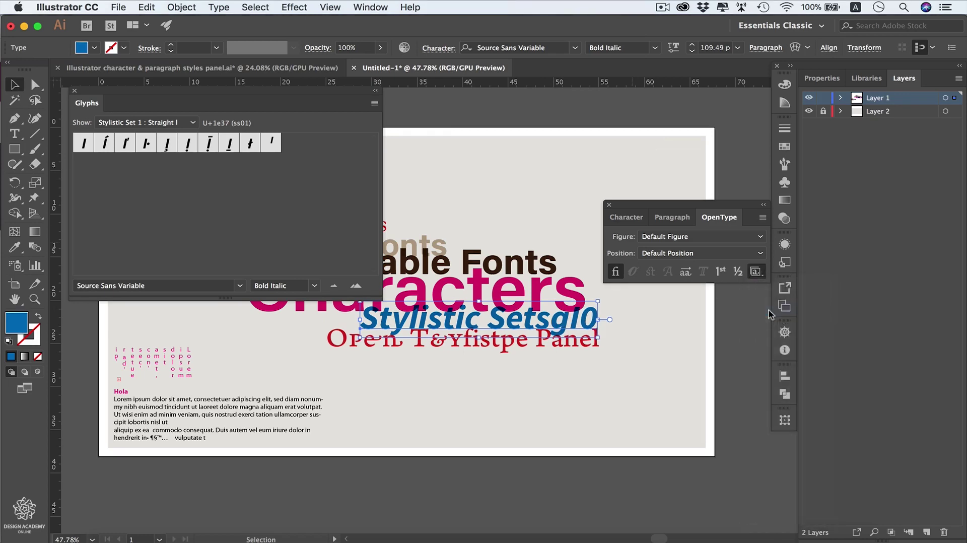
left_click(755, 272)
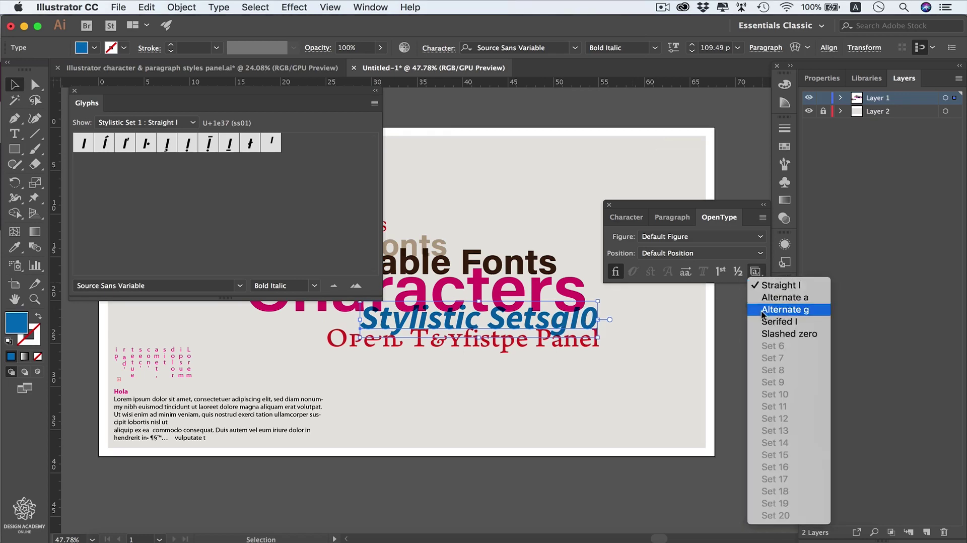
left_click(763, 311)
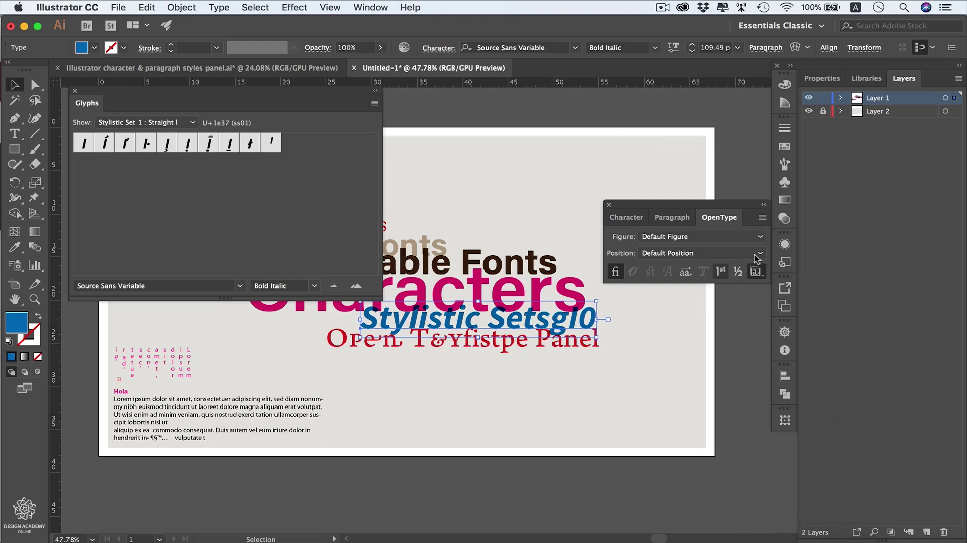
Step: Enable the Serifed I and Slashed zero stylistic sets for the blue text and close the Glyphs panel
left_click(756, 273)
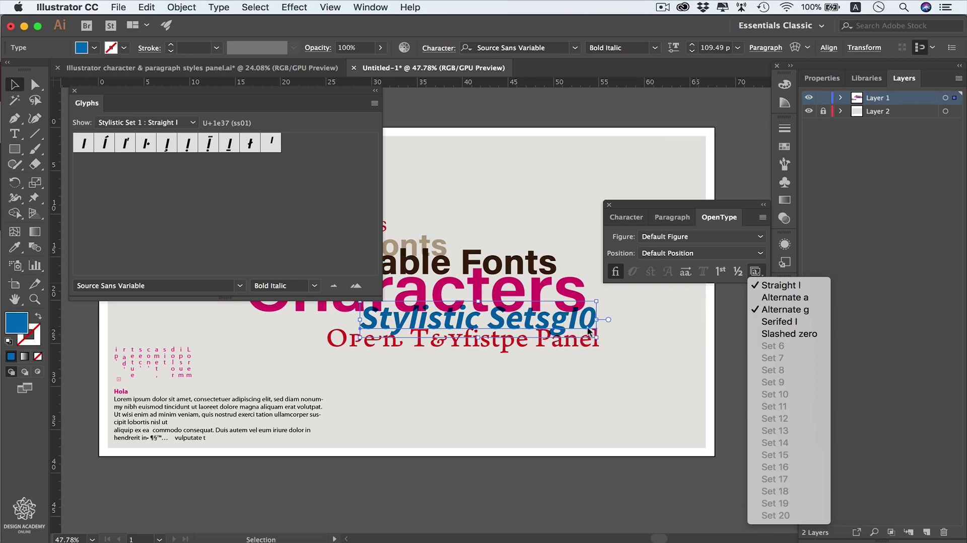
left_click(810, 322)
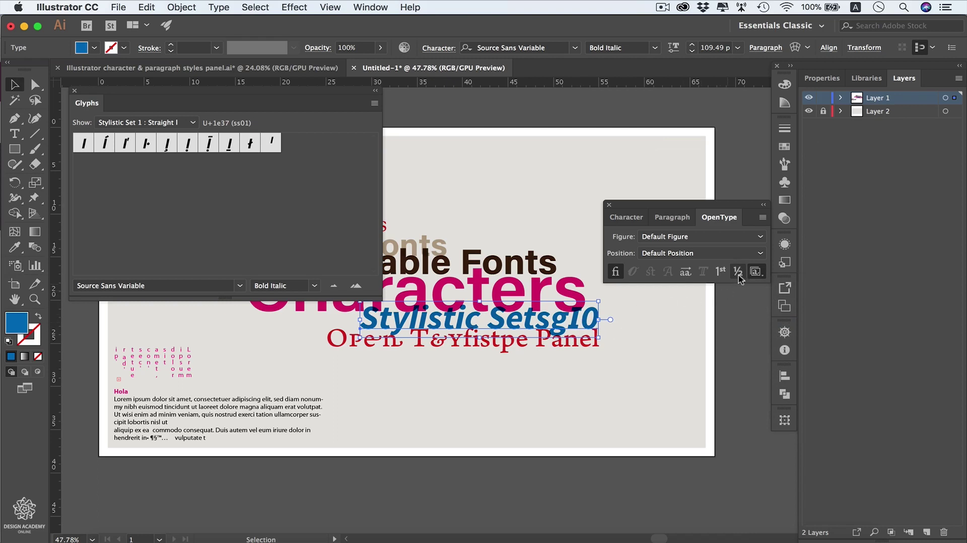
left_click(756, 271)
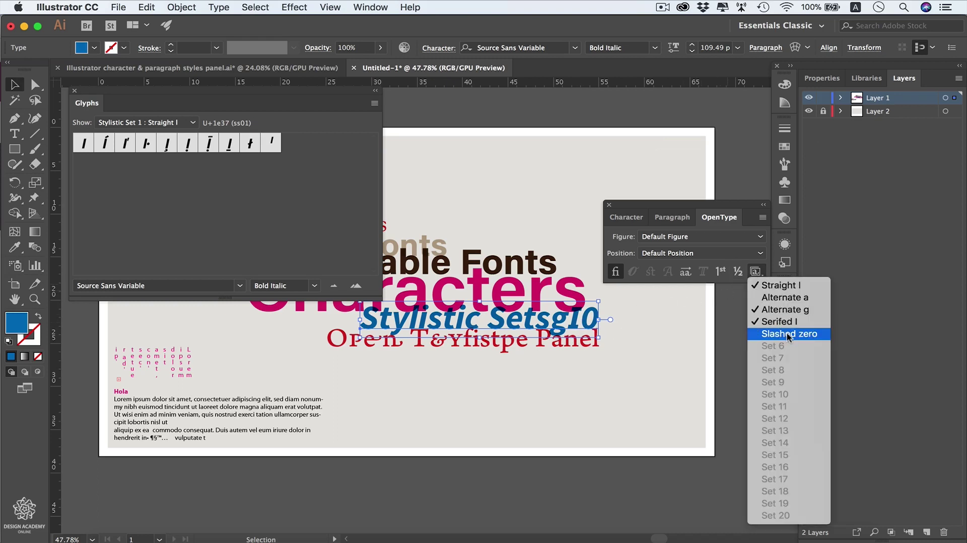
left_click(815, 334)
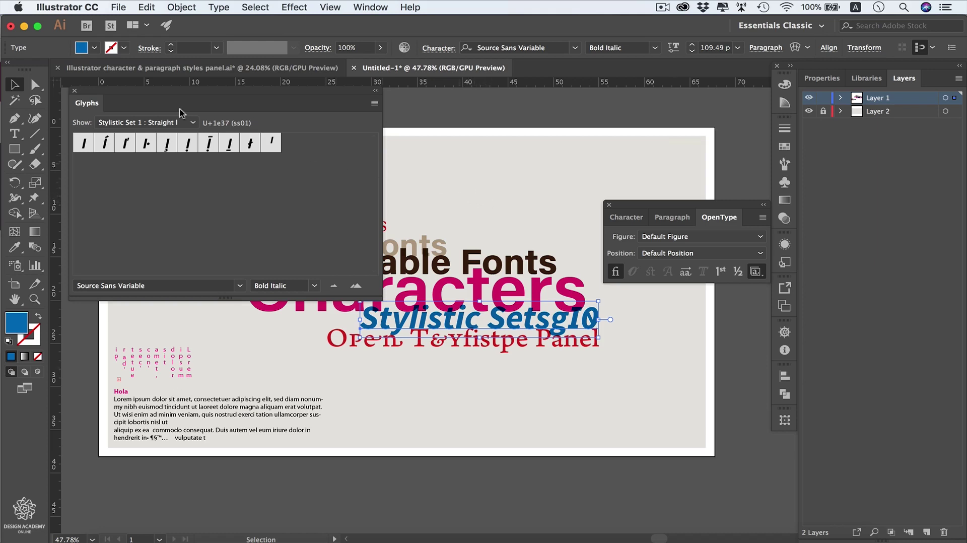
left_click(74, 92)
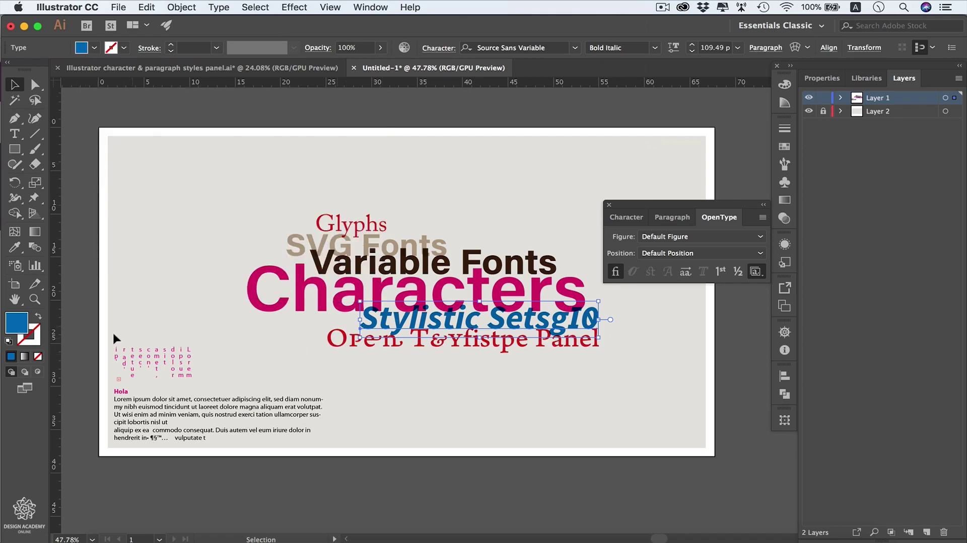
Step: Insert a trademark symbol after "tincidunt ut" in the Lorem ipsum paragraph under "Hola"
key("z")
left_click_drag(100, 309, 420, 456)
key("t")
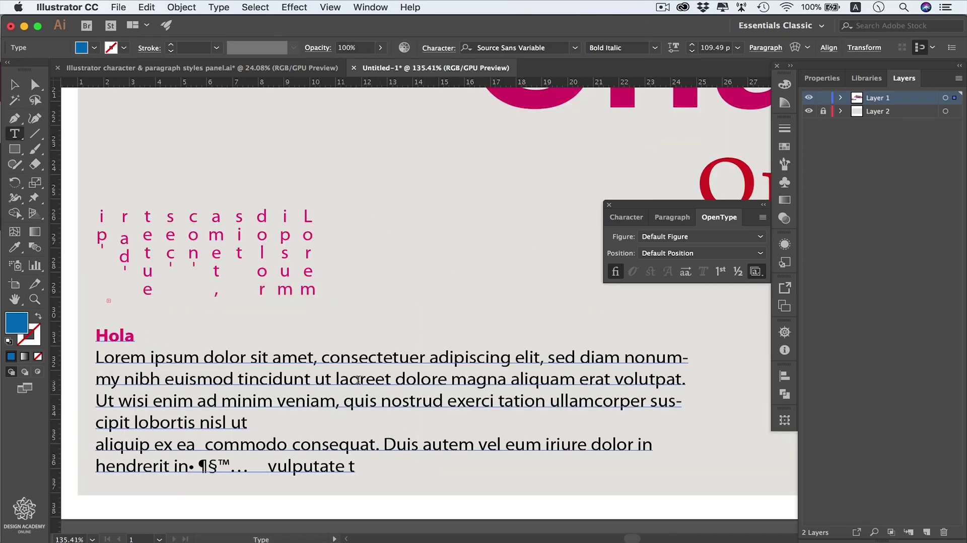
left_click(328, 379)
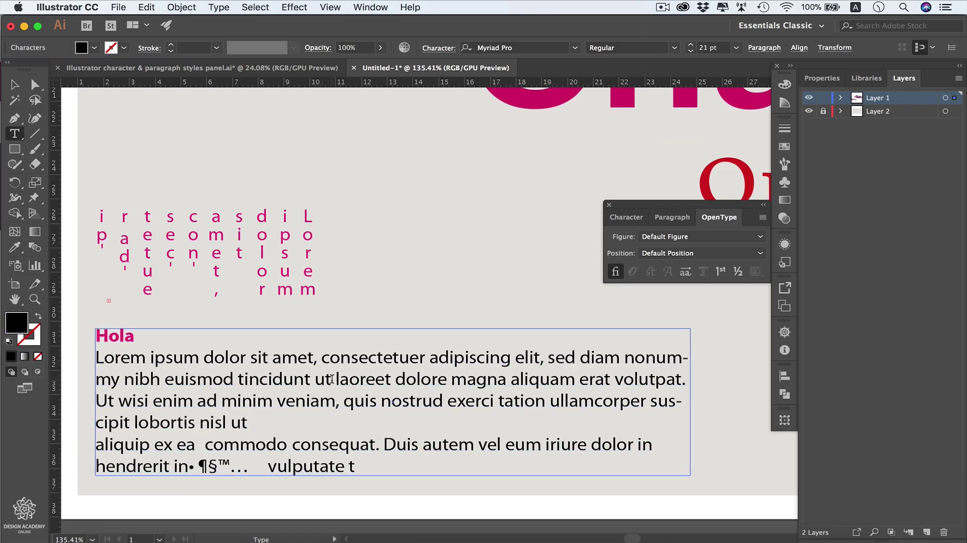
right_click(332, 379)
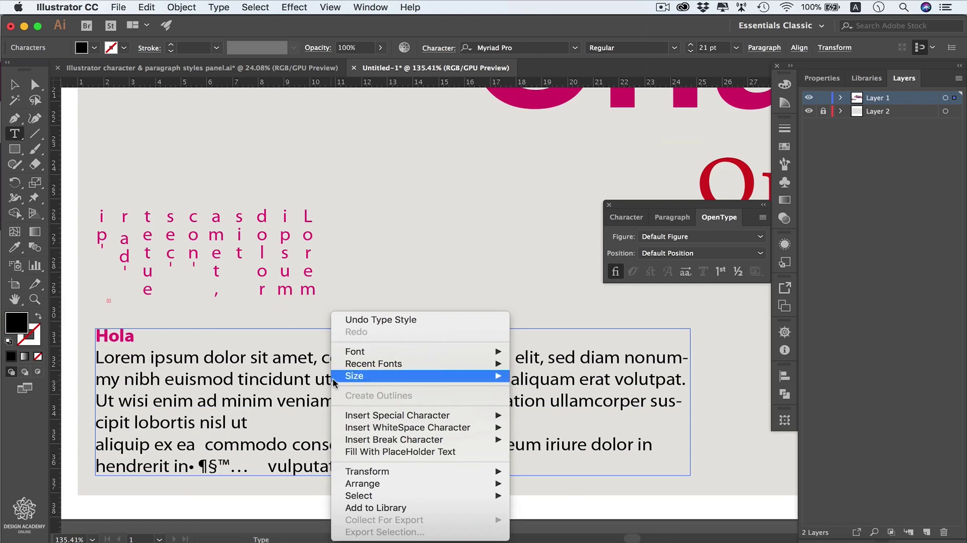
mouse_move(389, 421)
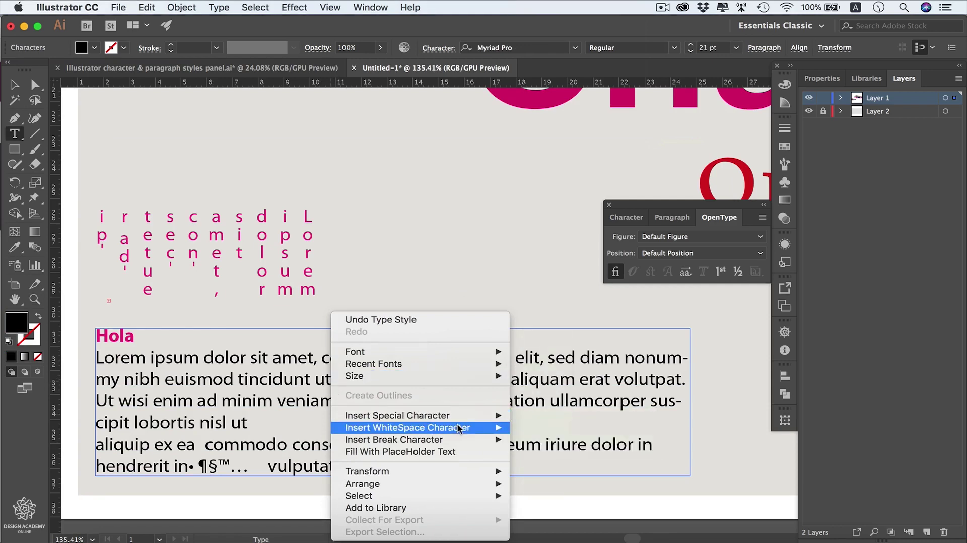
mouse_move(532, 421)
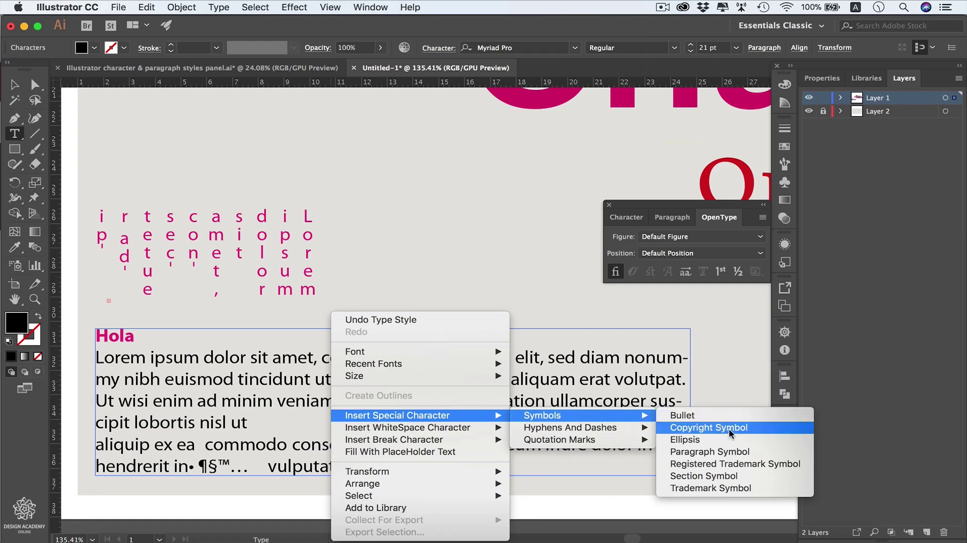
left_click(716, 489)
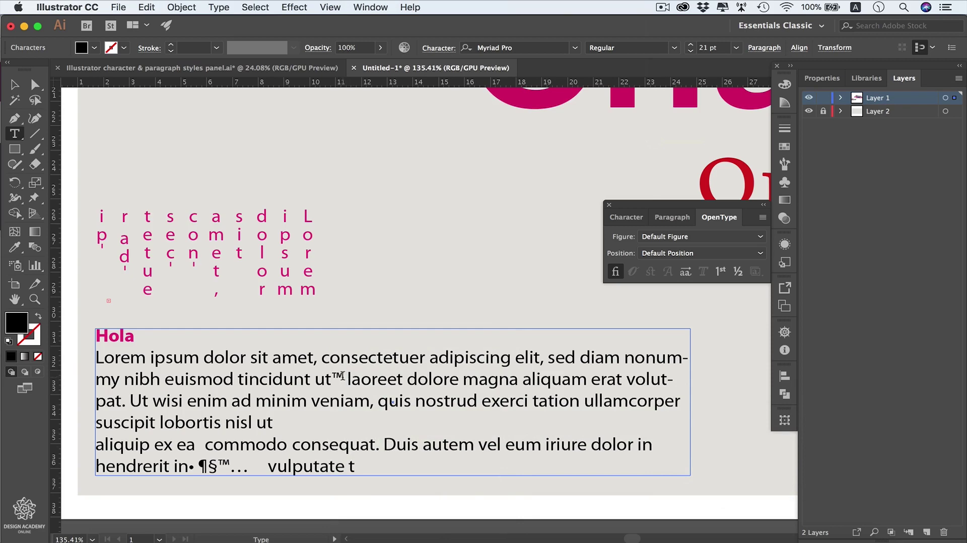
Step: Insert an em dash directly after the new trademark symbol following "tincidunt ut"
right_click(342, 375)
mouse_move(456, 416)
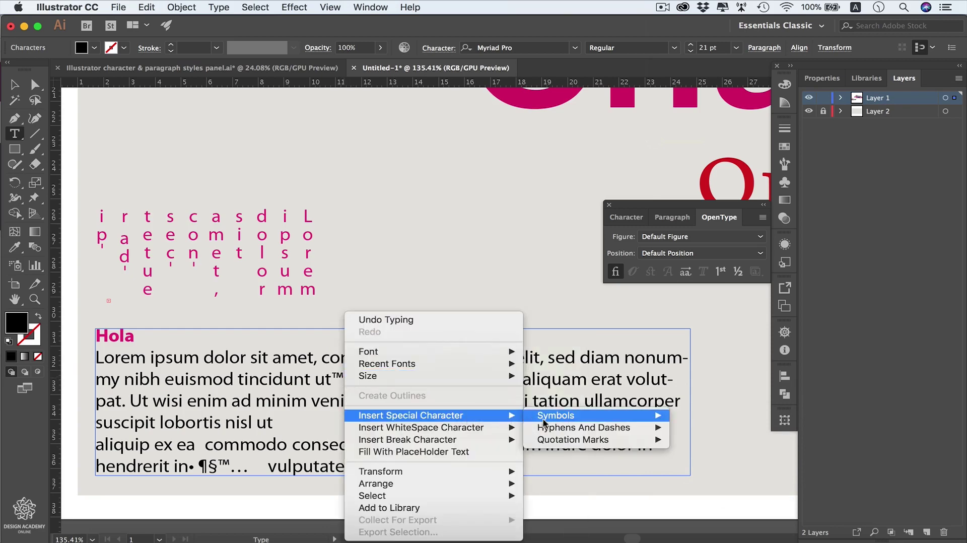
mouse_move(606, 428)
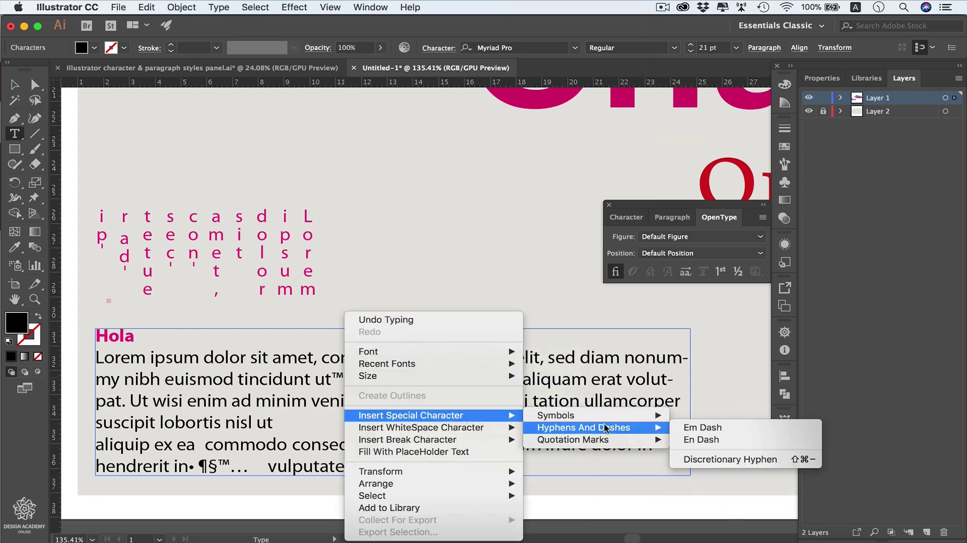
left_click(724, 428)
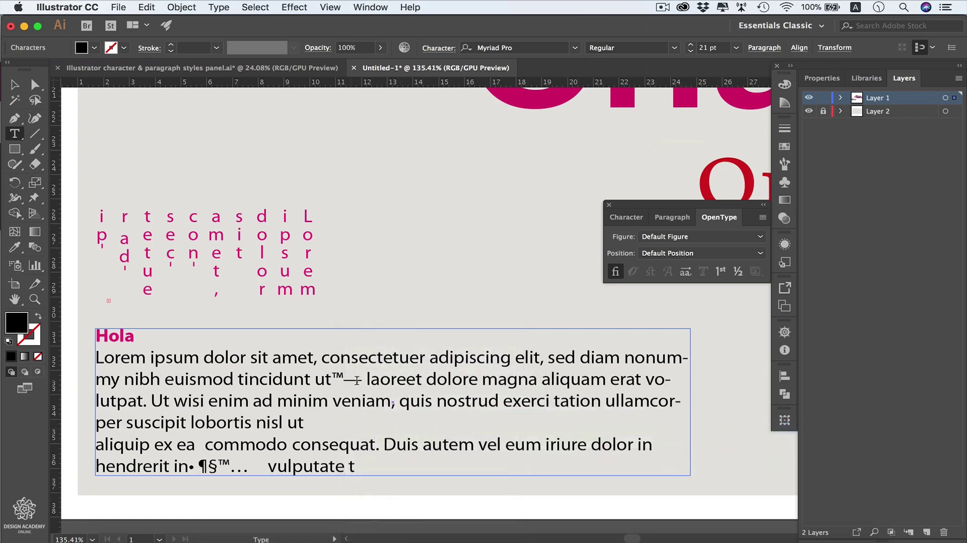
Step: Insert a double left quotation mark directly after the em dash in the paragraph
right_click(423, 379)
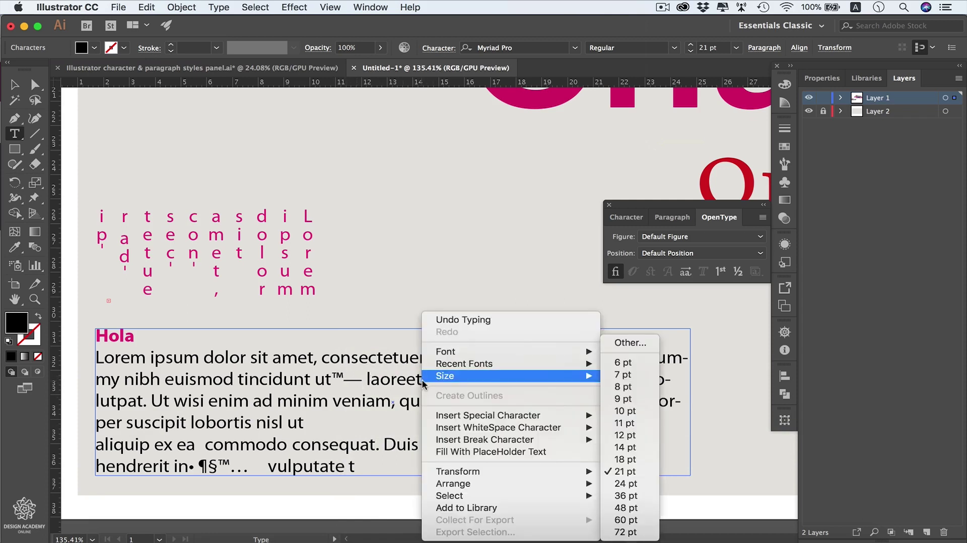
mouse_move(504, 415)
mouse_move(655, 441)
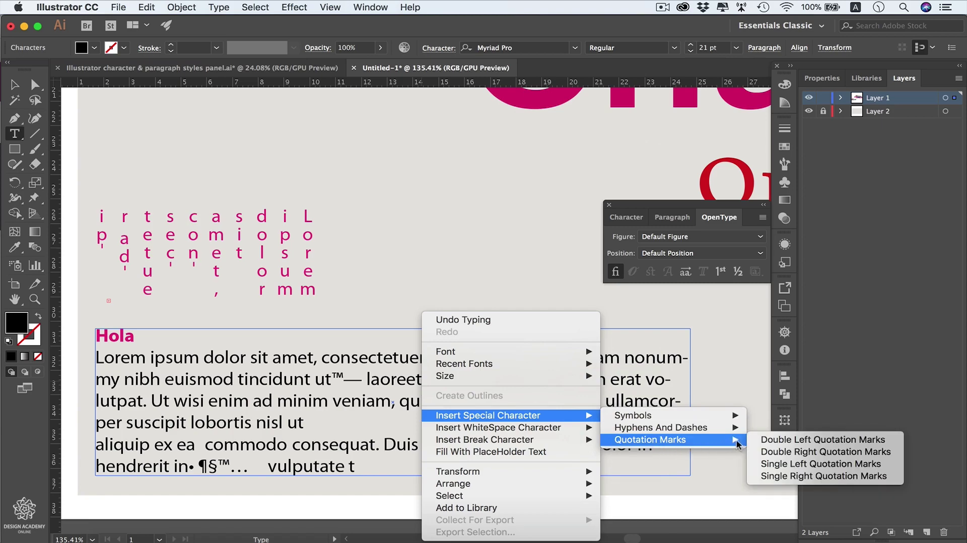
left_click(772, 442)
left_click_drag(363, 375, 368, 373)
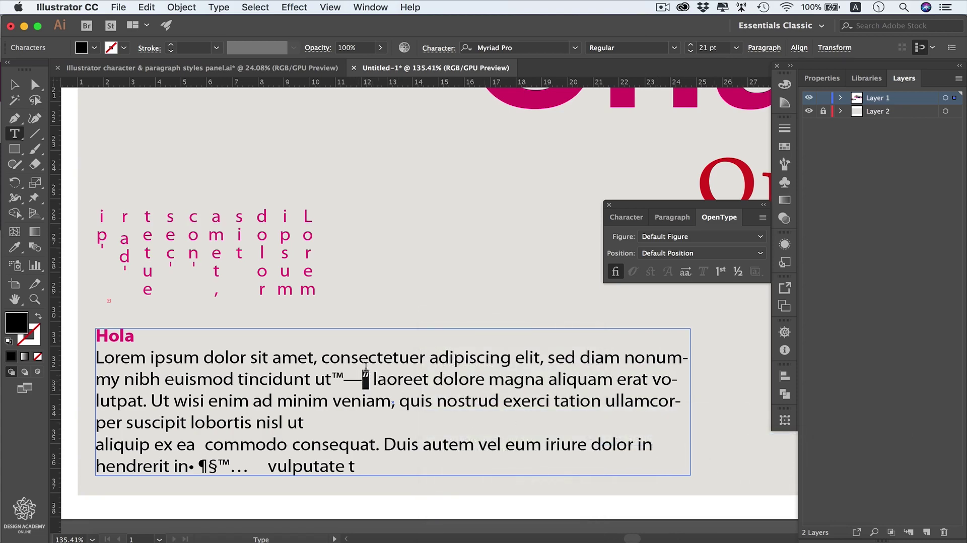
left_click(367, 374)
Step: Insert a forced line break inside the word "laoreet", after "laor"
right_click(404, 378)
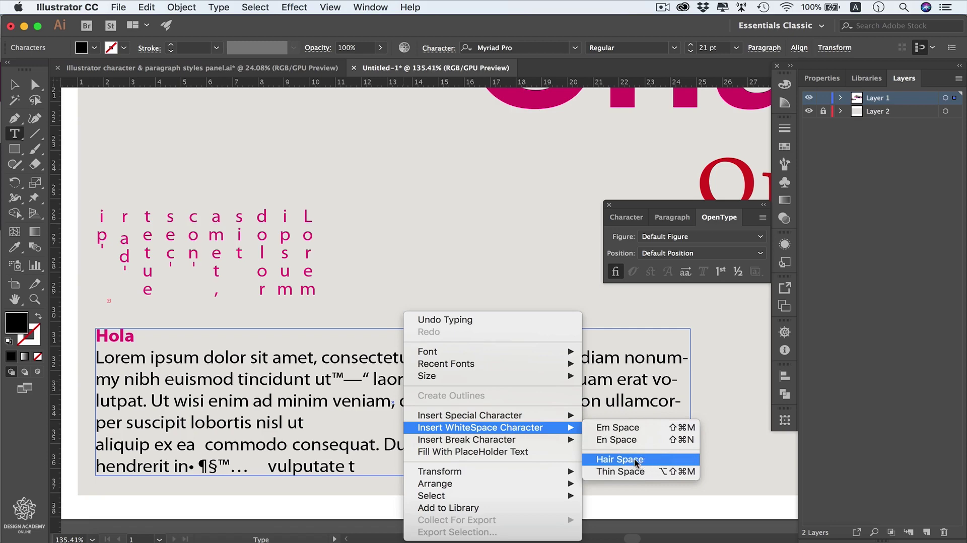
mouse_move(488, 440)
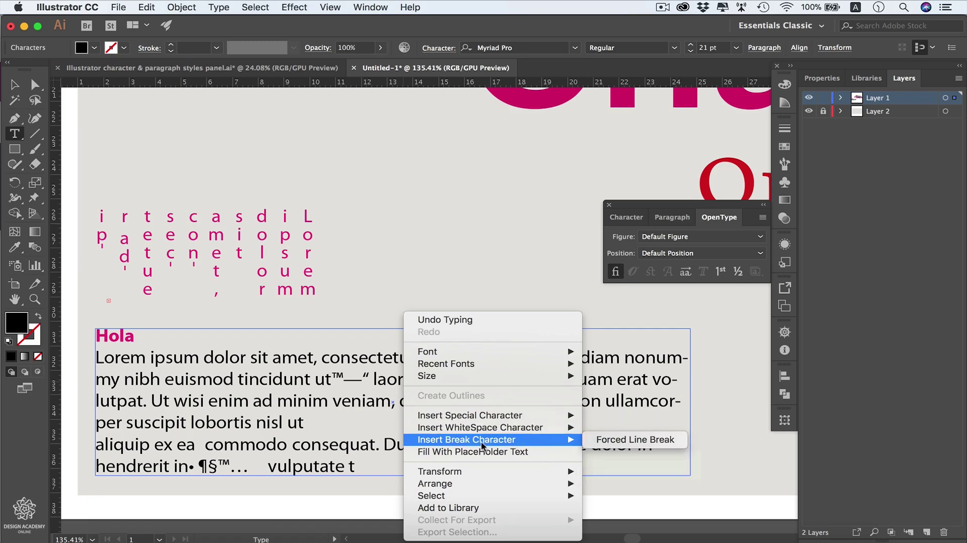
left_click(618, 441)
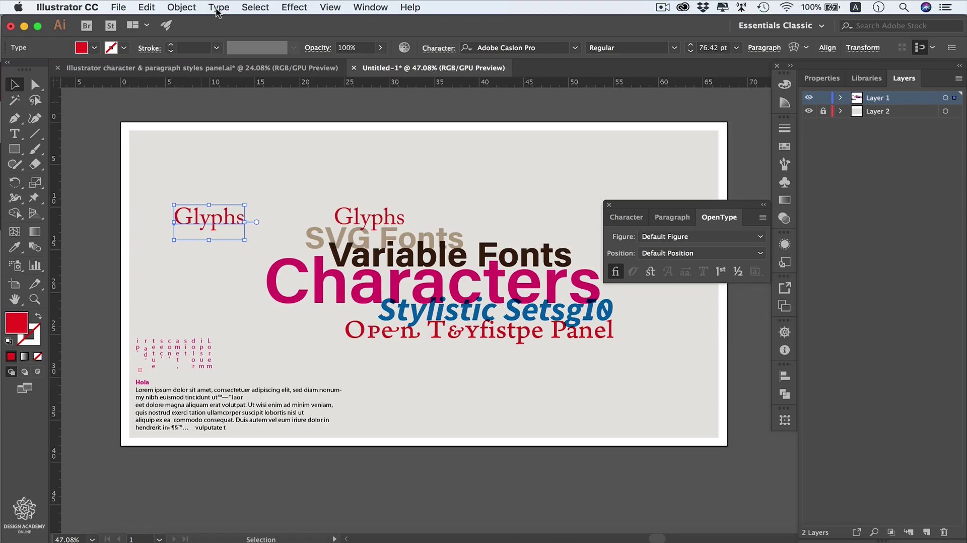
Step: Change the selected copy of the red "Glyphs" text to vertical orientation and move it up, clear of the pink vertical text
left_click(218, 8)
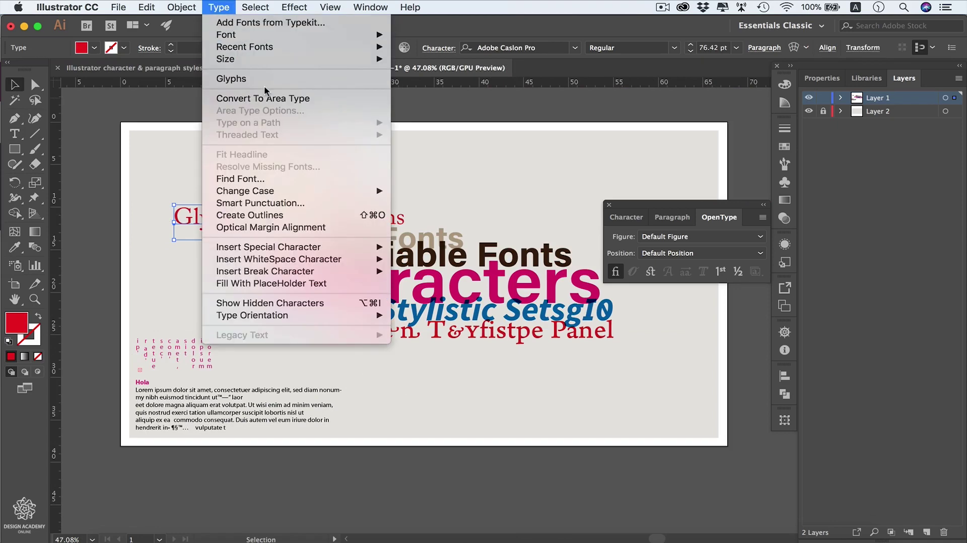
mouse_move(363, 315)
left_click(428, 328)
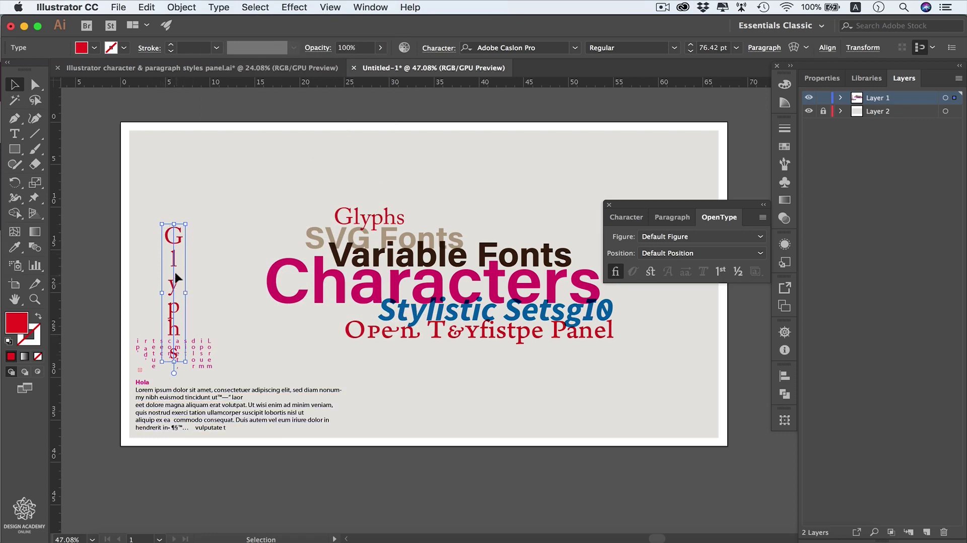
left_click_drag(174, 270, 196, 216)
left_click(119, 416)
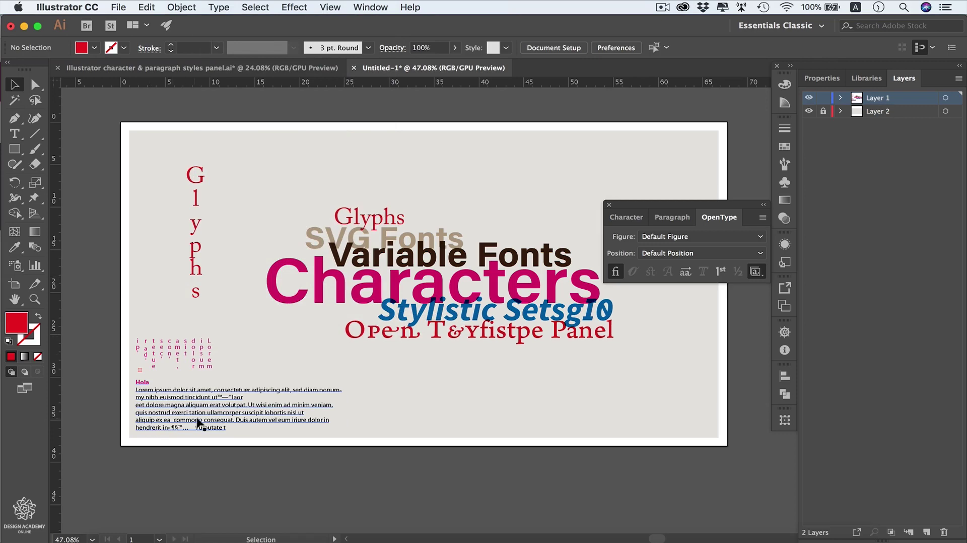
Step: Show the hidden characters, examine them in the Lorem ipsum paragraph, and hide them again
left_click(217, 8)
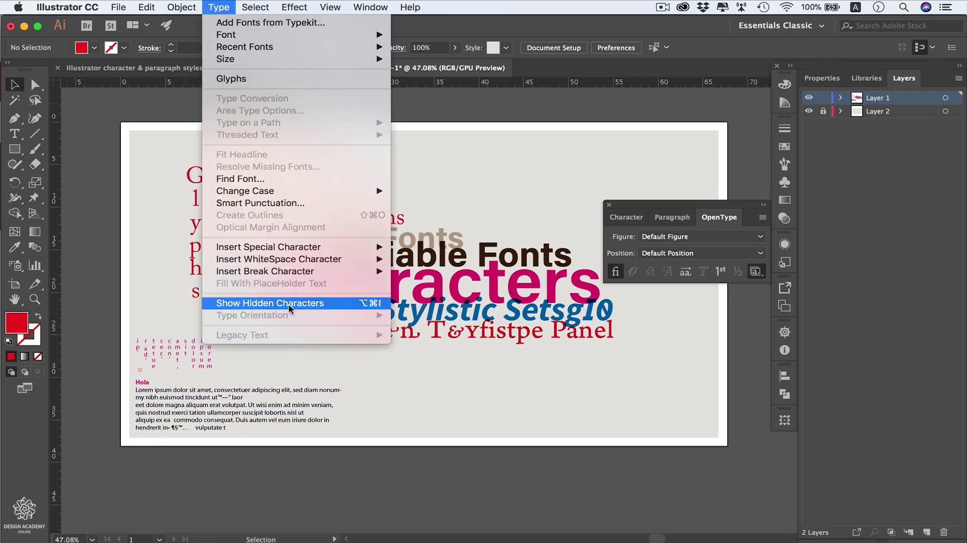
left_click(322, 303)
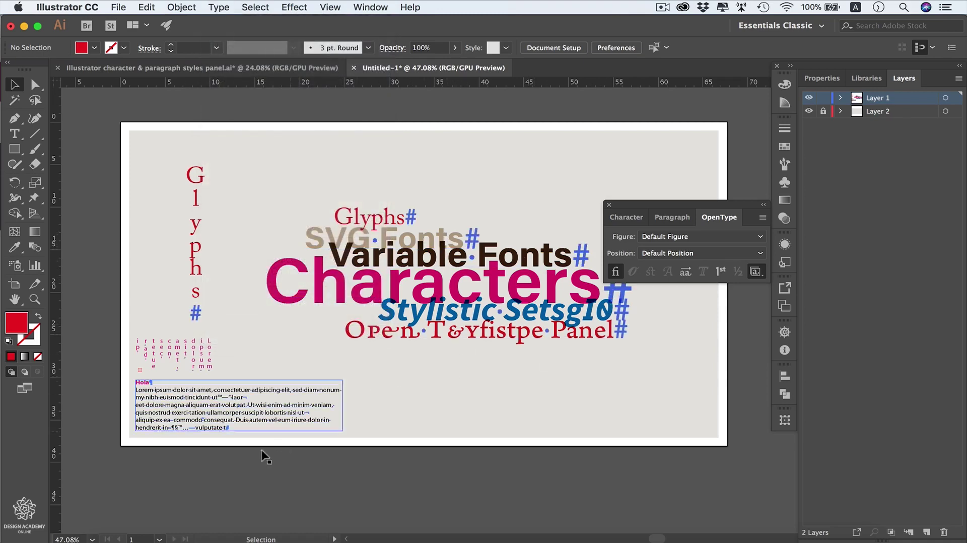
key("z")
left_click_drag(201, 393, 399, 446)
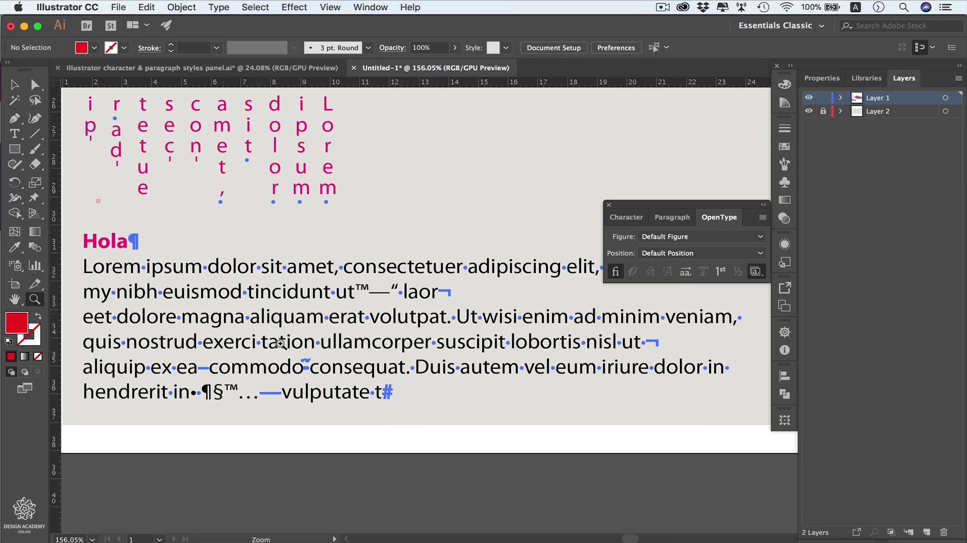
key("v")
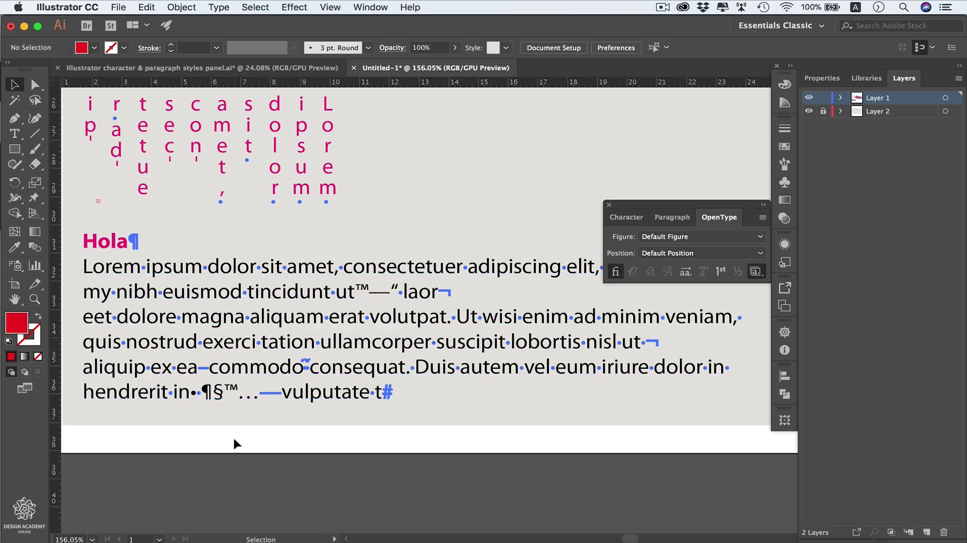
left_click(218, 7)
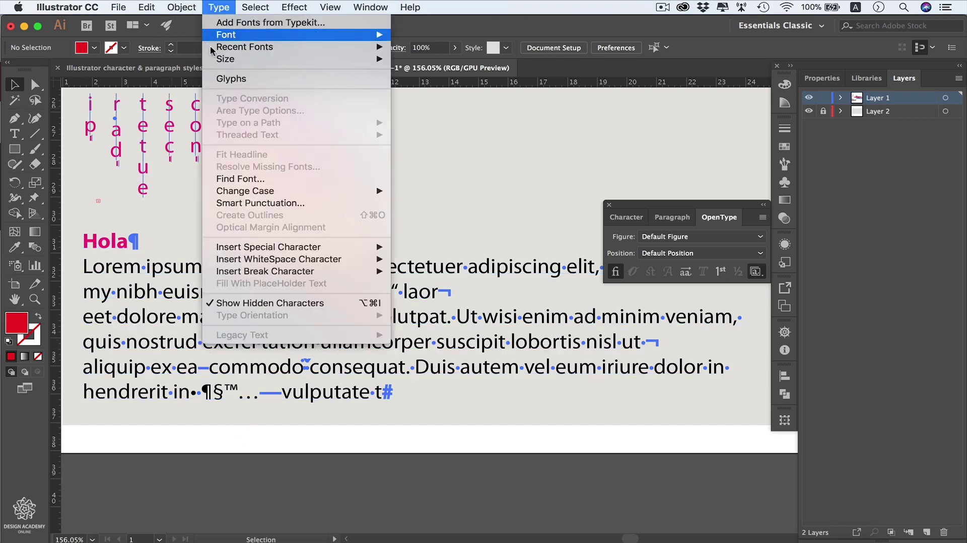
left_click(284, 304)
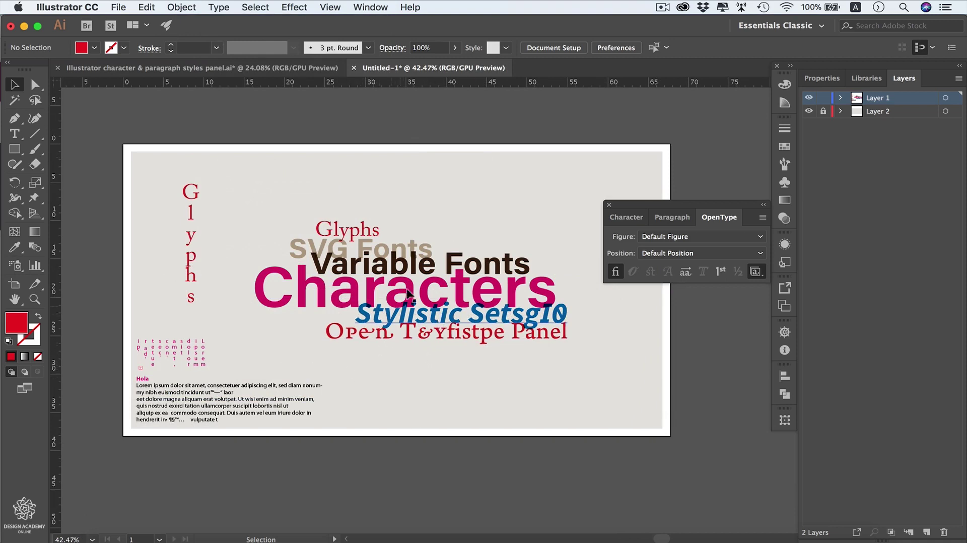
Step: Add "Lorem ipsum" placeholder point text above the horizontal red "Glyphs" text and set its font to EmojiOne
left_click(15, 134)
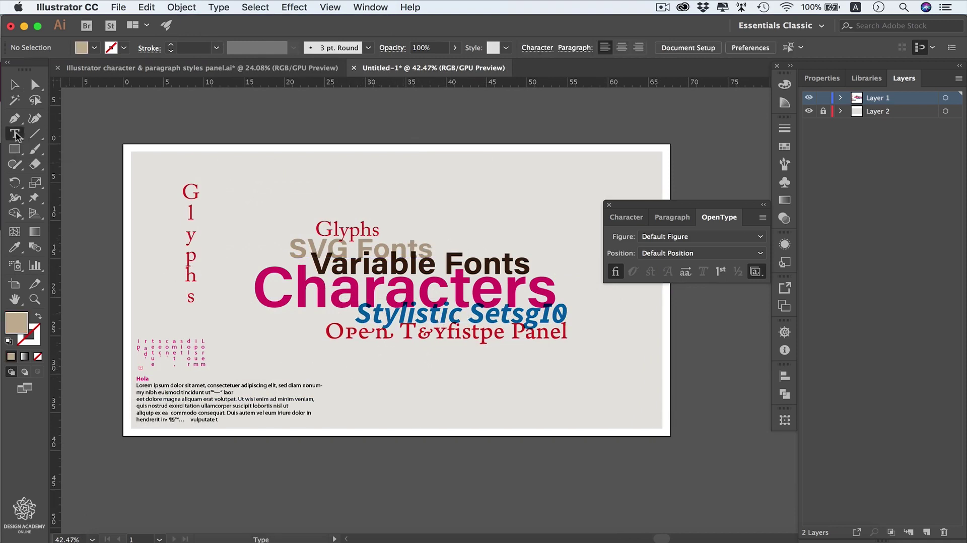
left_click(251, 195)
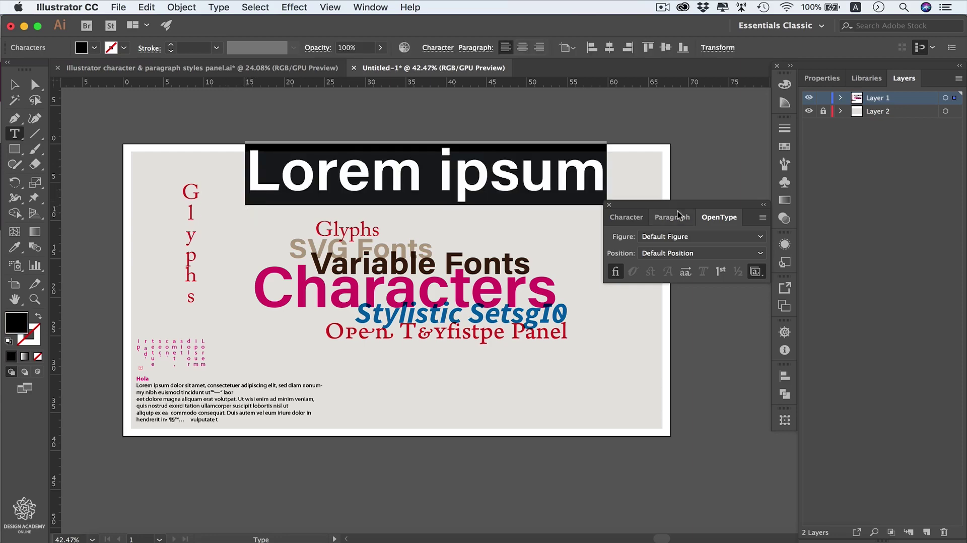
left_click(627, 217)
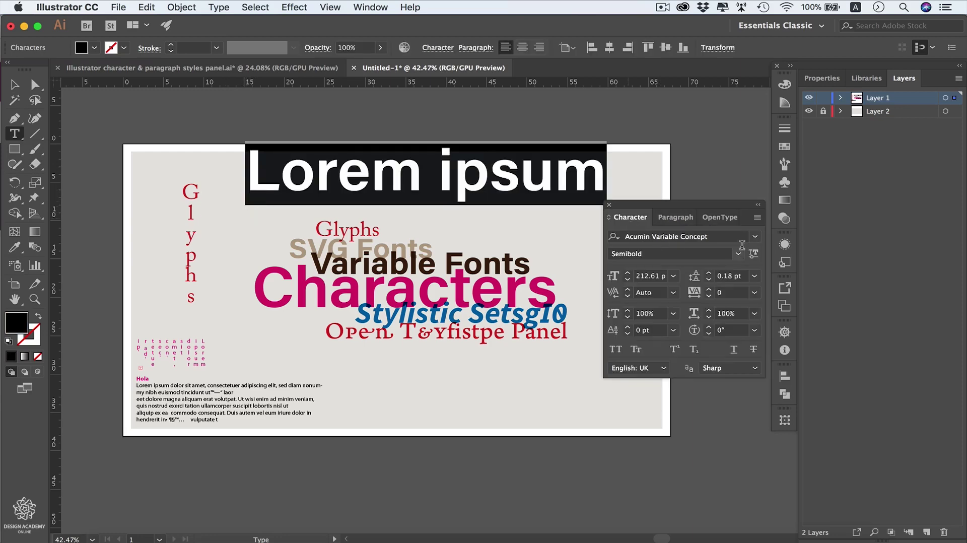
left_click(755, 236)
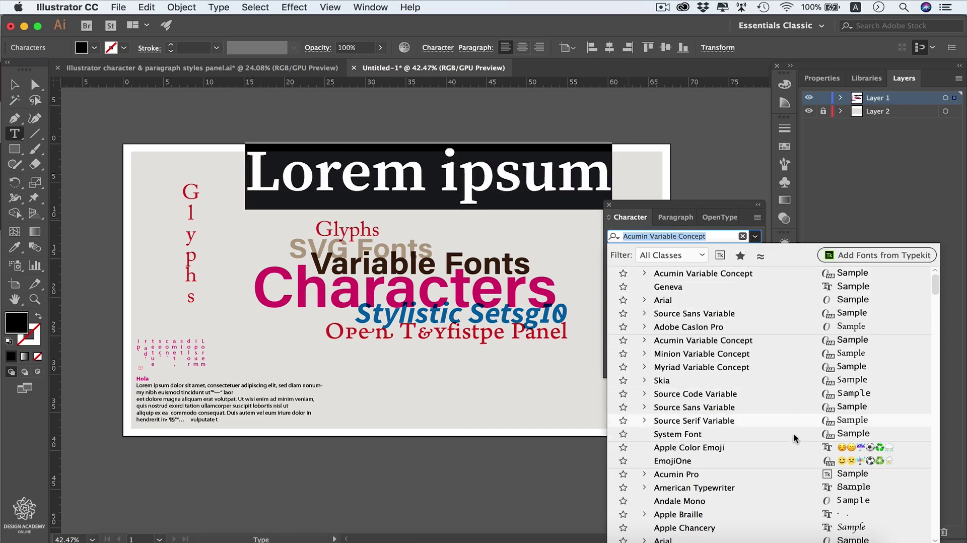
left_click(805, 462)
Step: Set the EmojiOne placeholder text to 60 pt and replace its content with "123"
left_click_drag(252, 103, 371, 224)
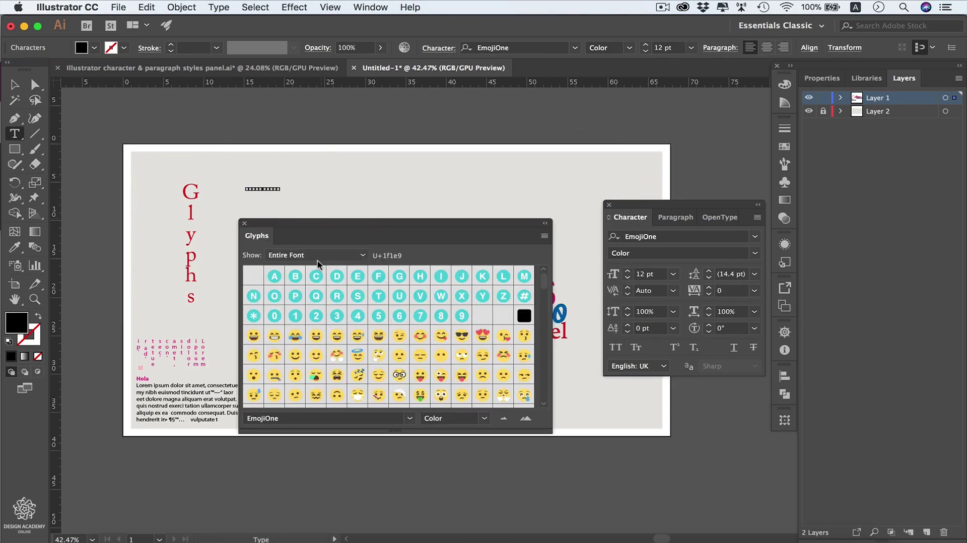
left_click(674, 274)
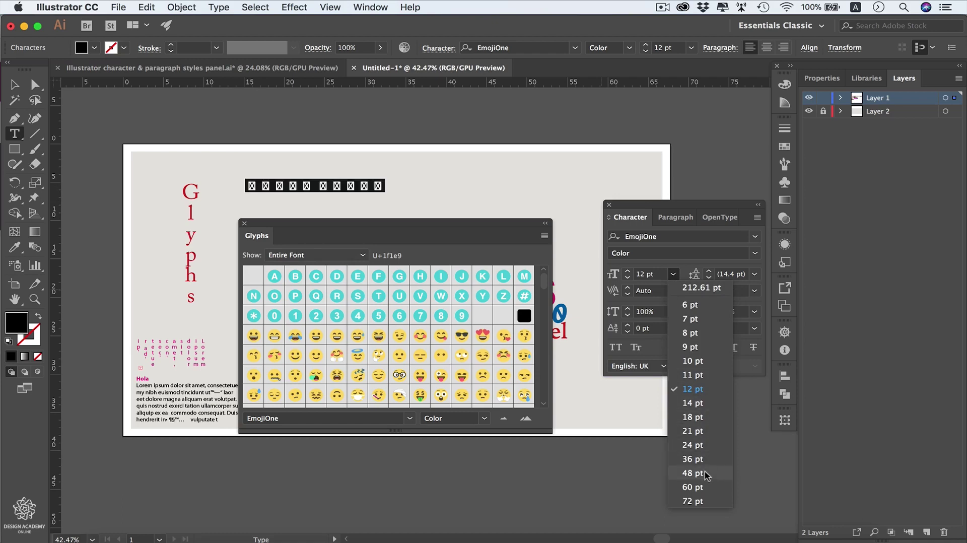
left_click(708, 488)
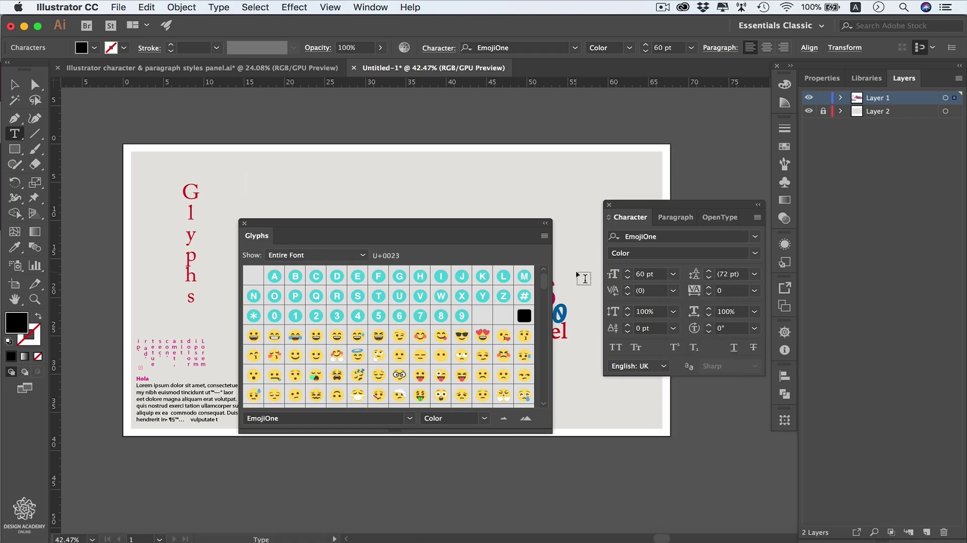
type("123")
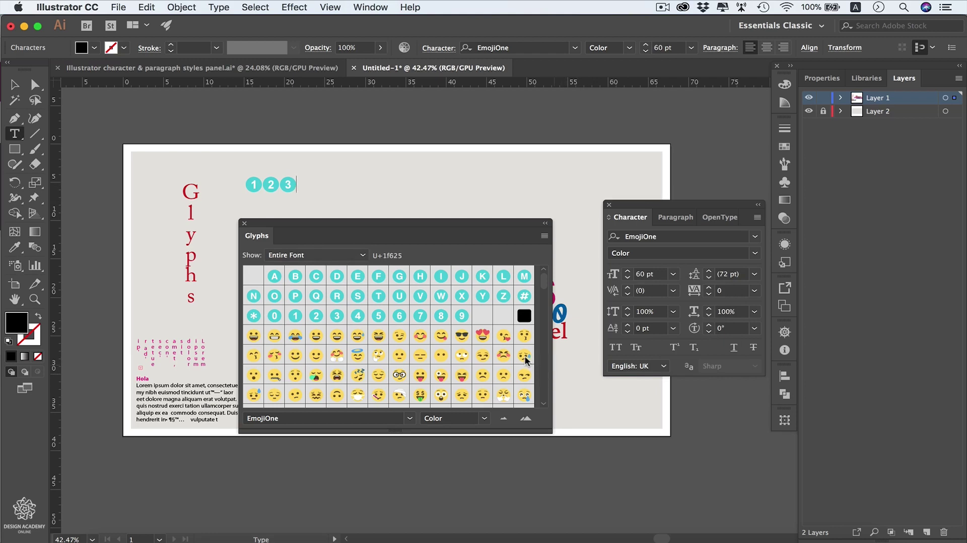
Step: Add the smiling face with halo and the round green tree glyphs after "123", and finish editing the text
left_click(357, 355)
double_click(364, 358)
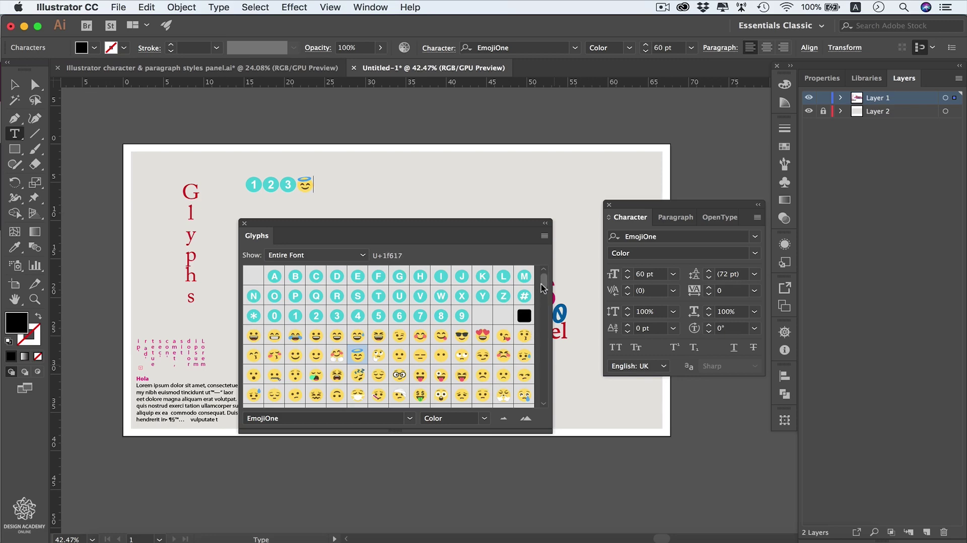
left_click_drag(543, 288, 541, 330)
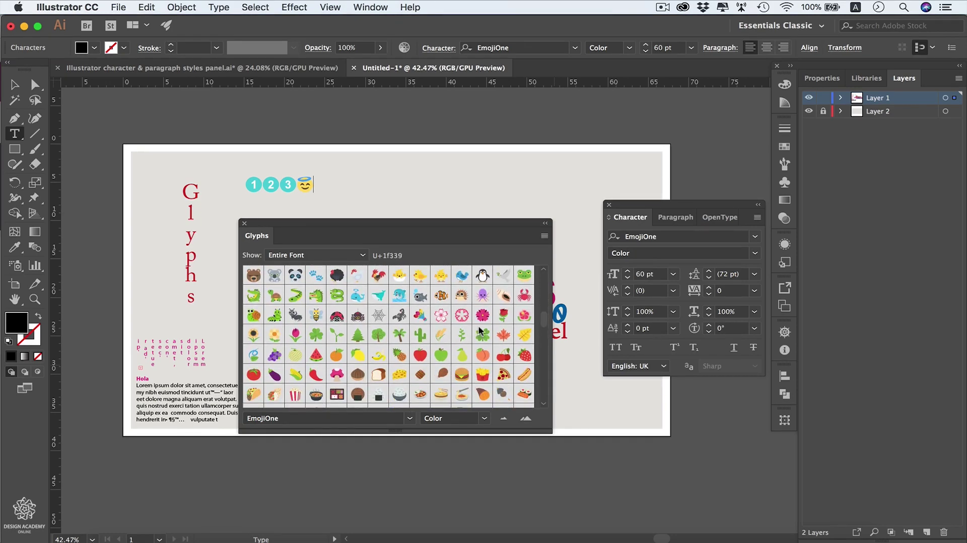
double_click(379, 336)
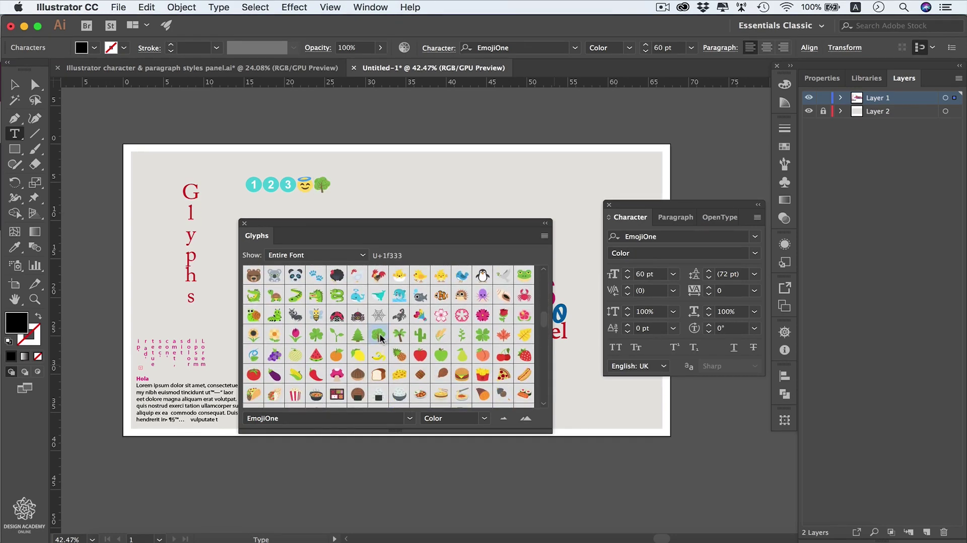
left_click(243, 223)
key("Escape")
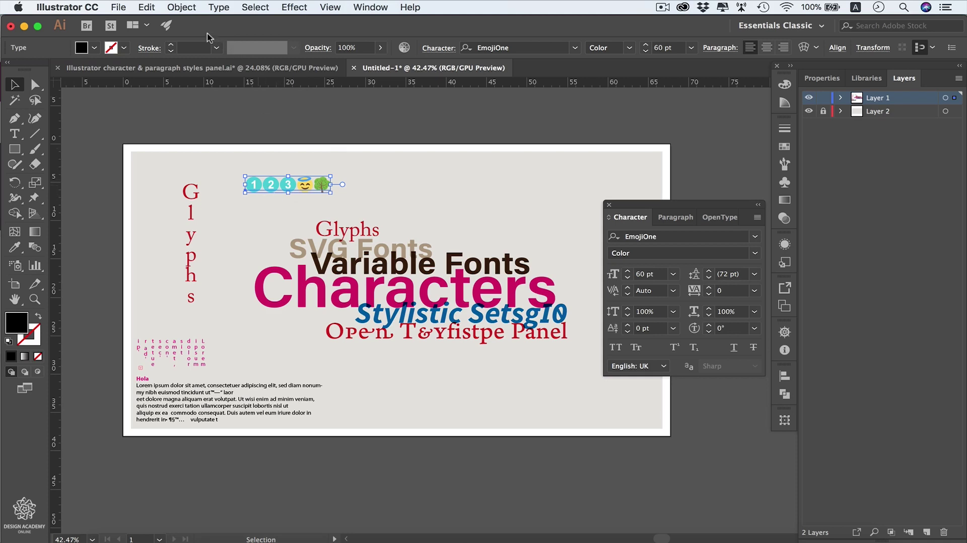
Step: Convert the emoji text to outlines and enlarge the resulting group to about 1.8 times its size
left_click(218, 9)
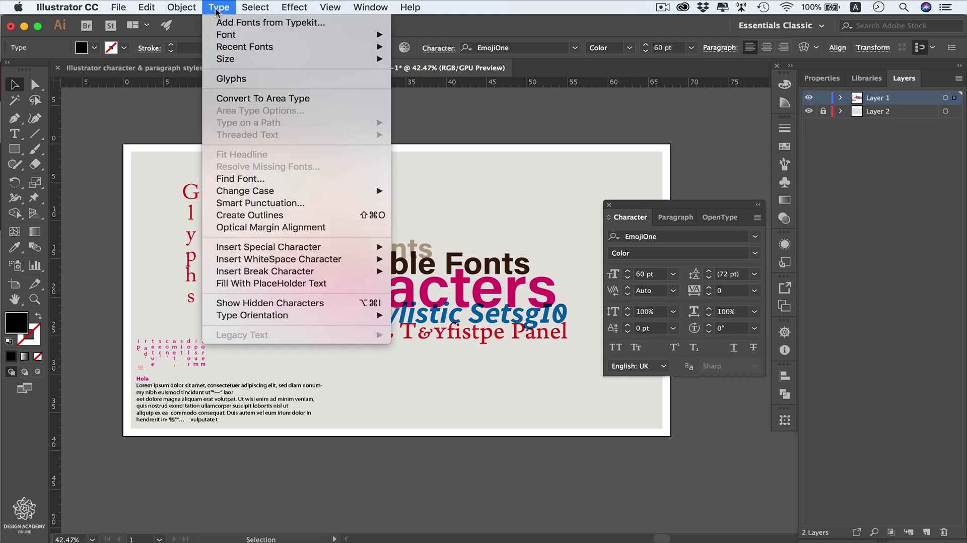
left_click(312, 215)
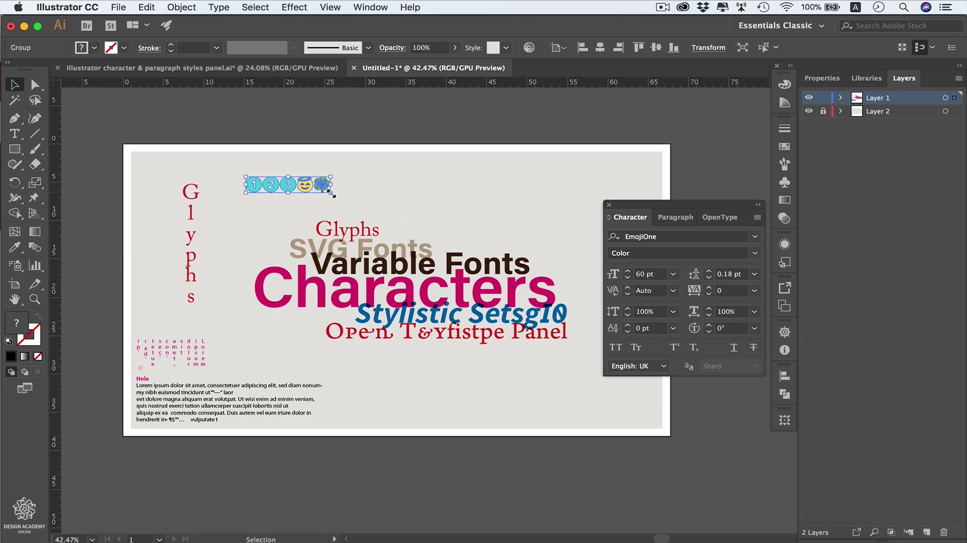
left_click_drag(341, 194, 396, 205)
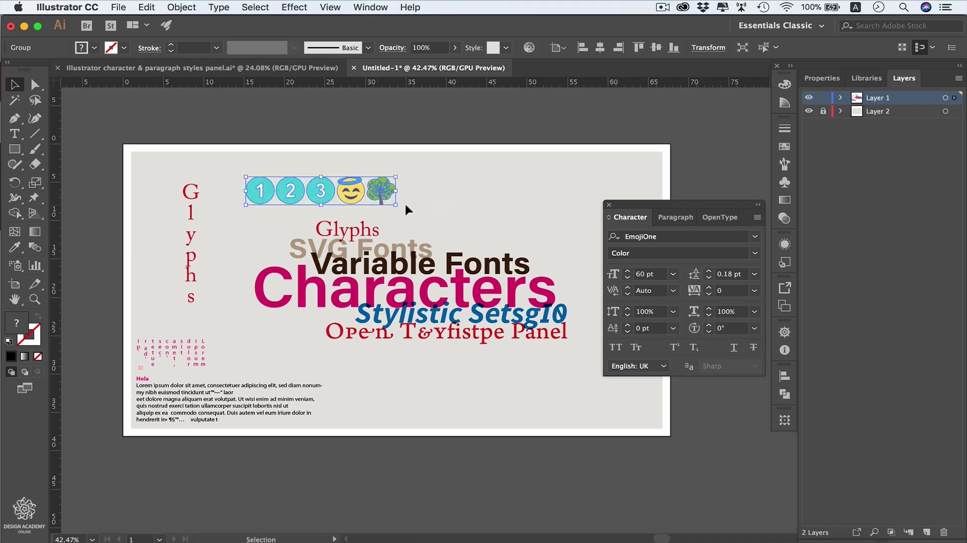
Step: Ungroup the outlined emojis, then move the tree down beside the red "Glyphs" text and enlarge it to about twice its size
right_click(376, 196)
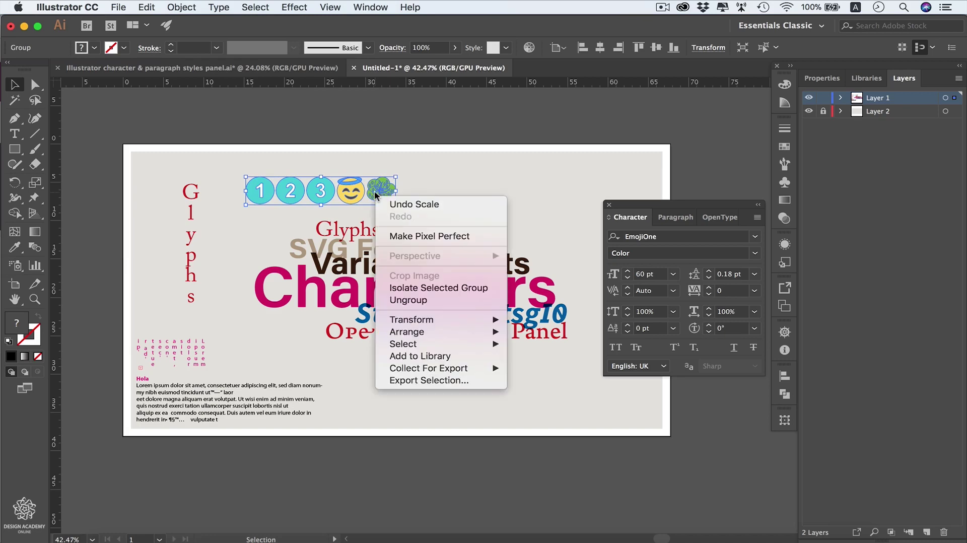
left_click(419, 300)
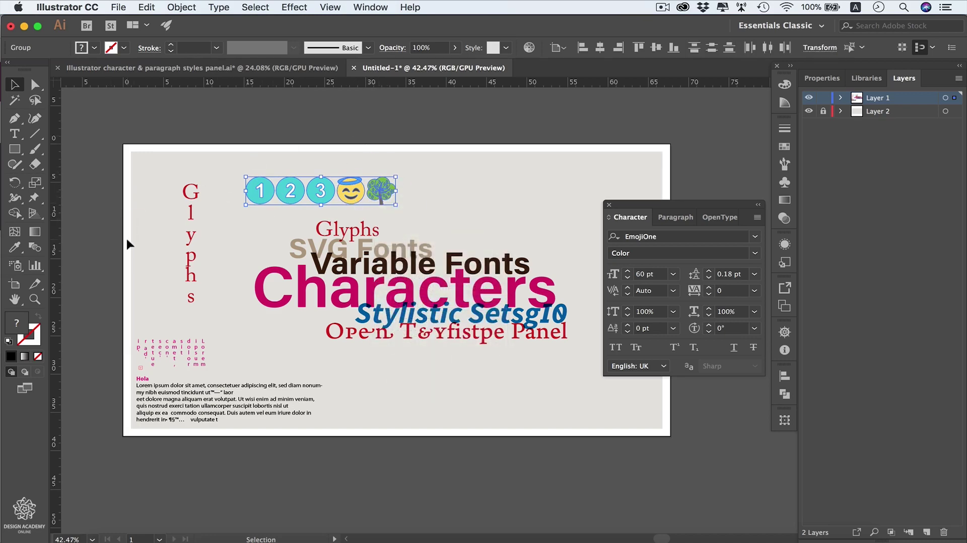
left_click(353, 118)
left_click_drag(384, 197, 433, 234)
left_click_drag(467, 202, 458, 219)
left_click(530, 132)
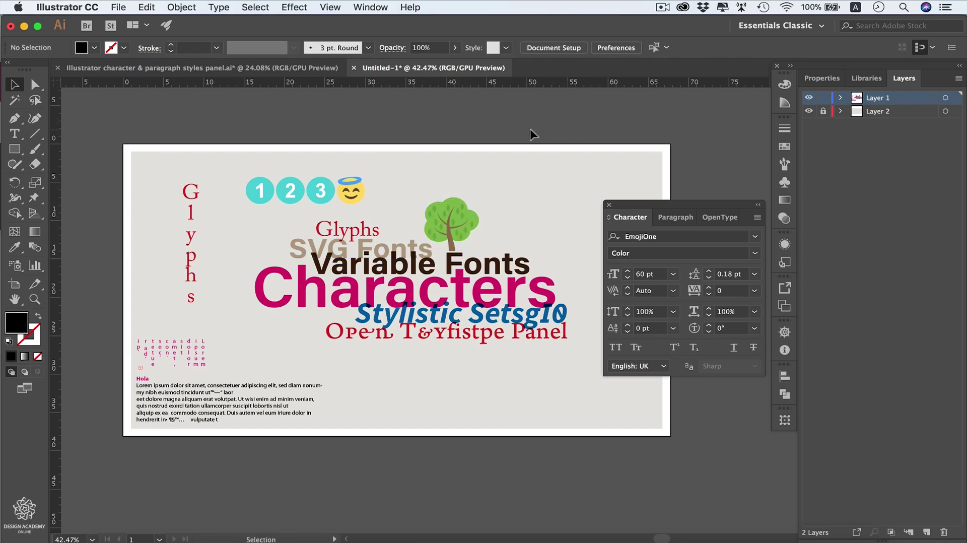